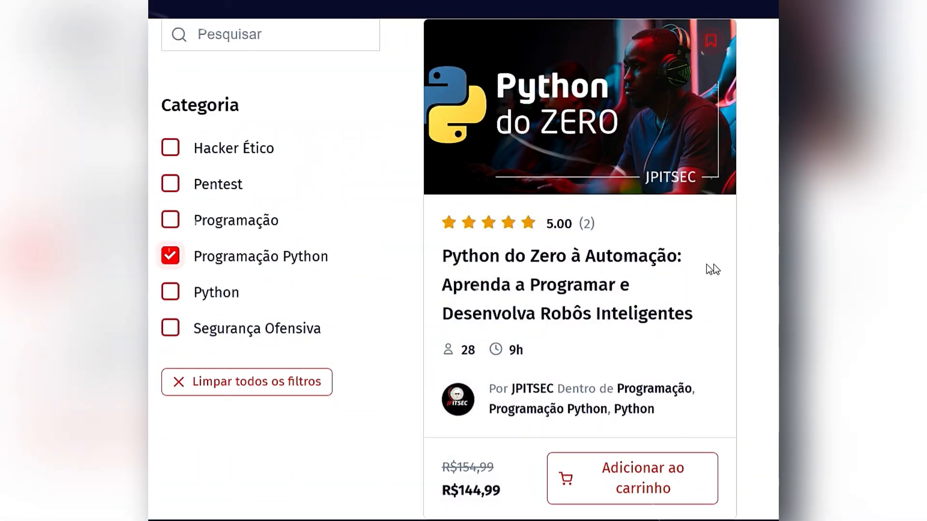
Open the course "Python do Zero à Automação" and read its full expanded description, target audience and requirements.
{"action": "left_click", "coordinate": [614, 256]}
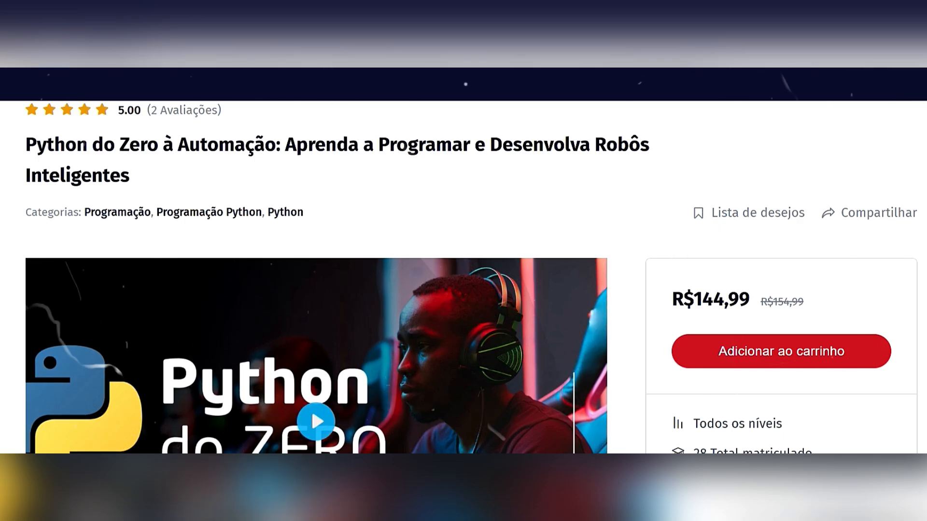
{"action": "scroll", "coordinate": [463, 261], "scroll_direction": "down", "scroll_amount": 1}
{"action": "scroll", "coordinate": [463, 260], "scroll_direction": "down", "scroll_amount": 8}
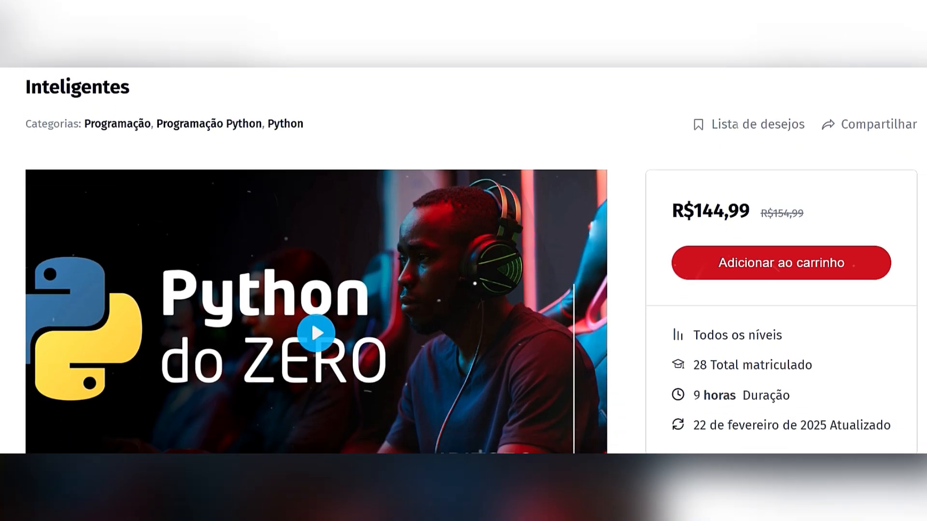
{"action": "scroll", "coordinate": [581, 203], "scroll_direction": "down", "scroll_amount": 3}
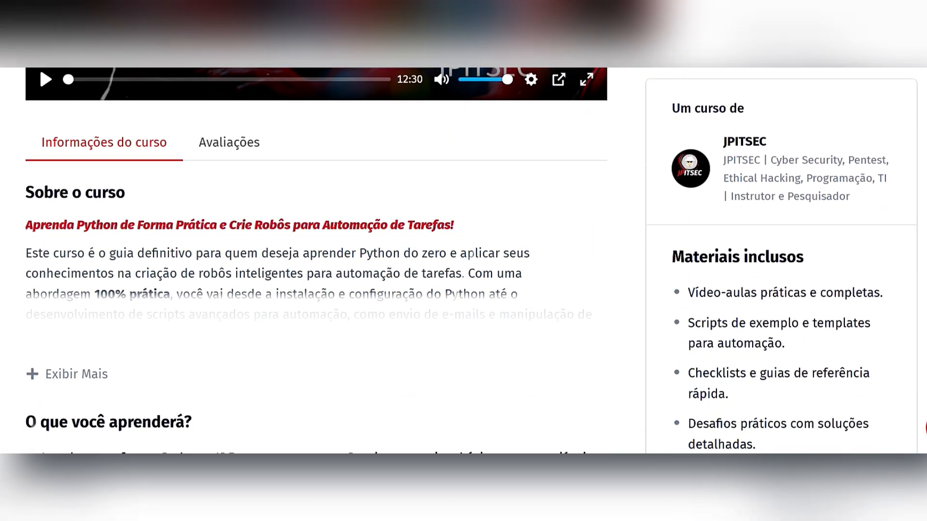
{"action": "left_click", "coordinate": [66, 313]}
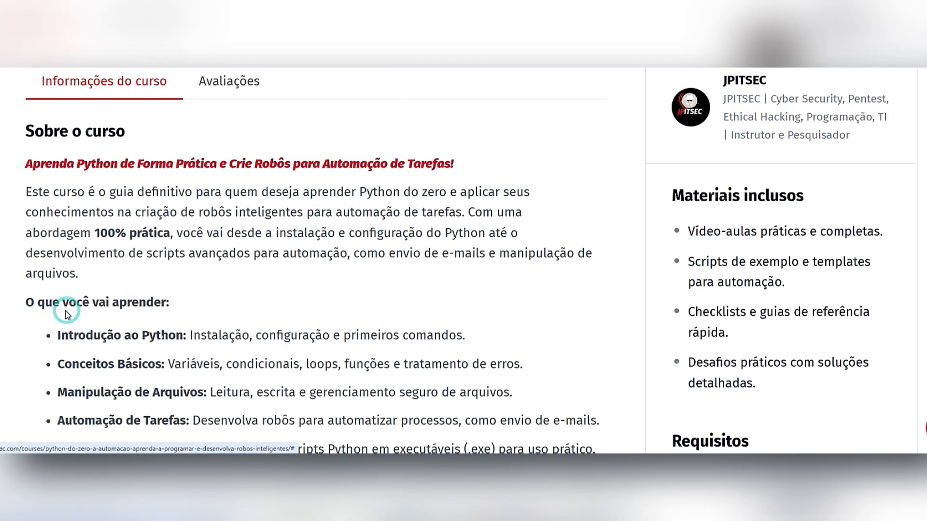
{"action": "scroll", "coordinate": [464, 261], "scroll_direction": "down", "scroll_amount": 7}
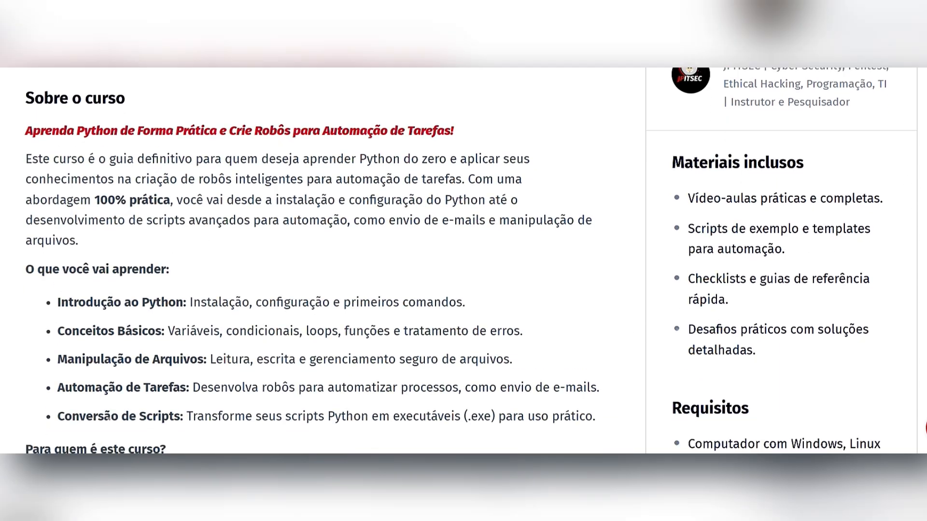
{"action": "scroll", "coordinate": [464, 261], "scroll_direction": "down", "scroll_amount": 10}
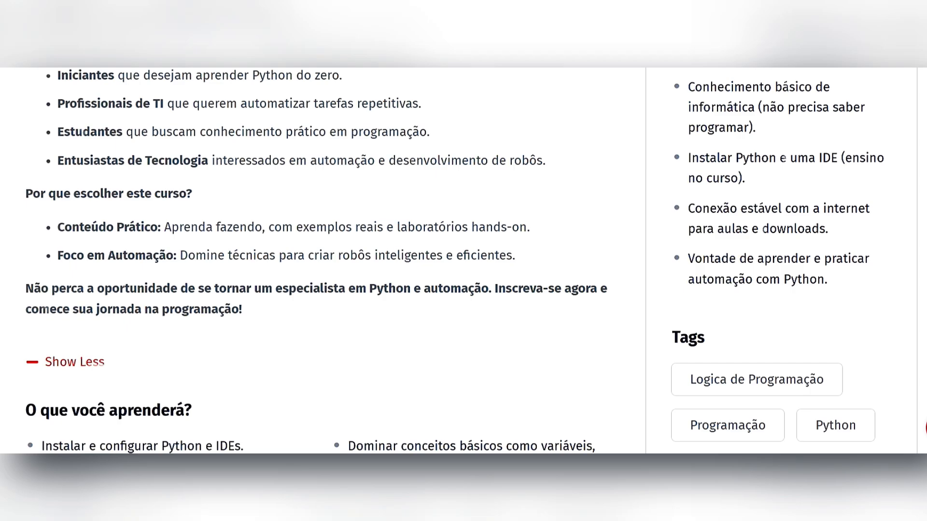
{"action": "scroll", "coordinate": [463, 261], "scroll_direction": "down", "scroll_amount": 7}
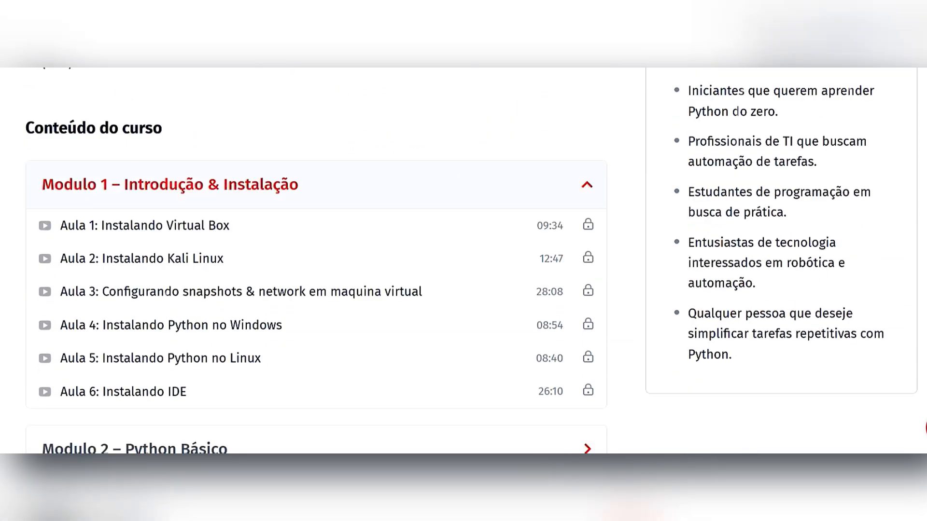
Expand the course modules "Modulo 2 – Python Básico", "Modulo 3 – Bibliotecas" and "Trabalhando Com Funções e Parâmetros" to review their lessons.
{"action": "scroll", "coordinate": [463, 261], "scroll_direction": "down", "scroll_amount": 1}
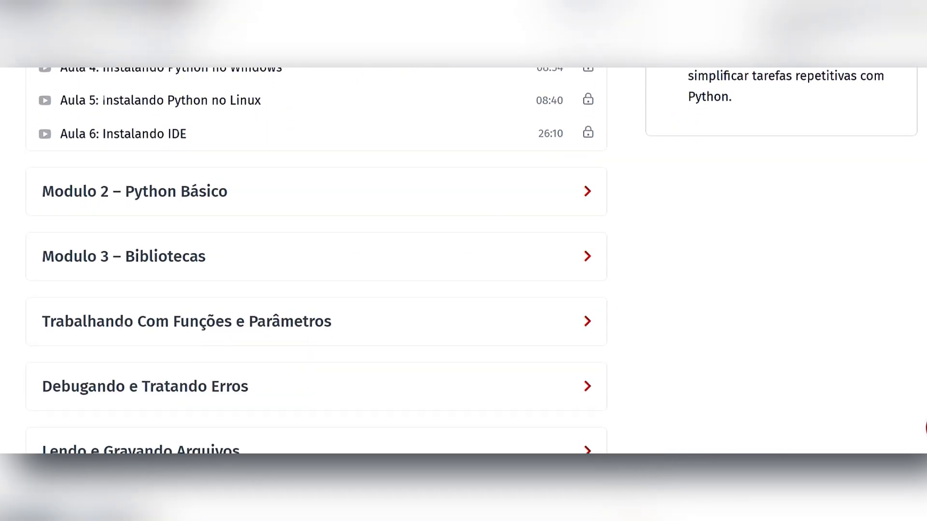
{"action": "left_click", "coordinate": [528, 204]}
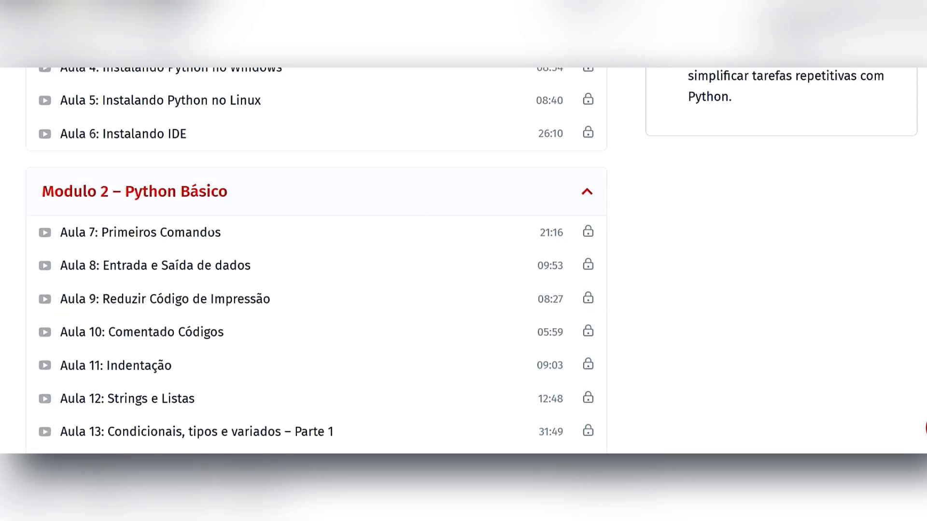
{"action": "scroll", "coordinate": [463, 261], "scroll_direction": "down", "scroll_amount": 7}
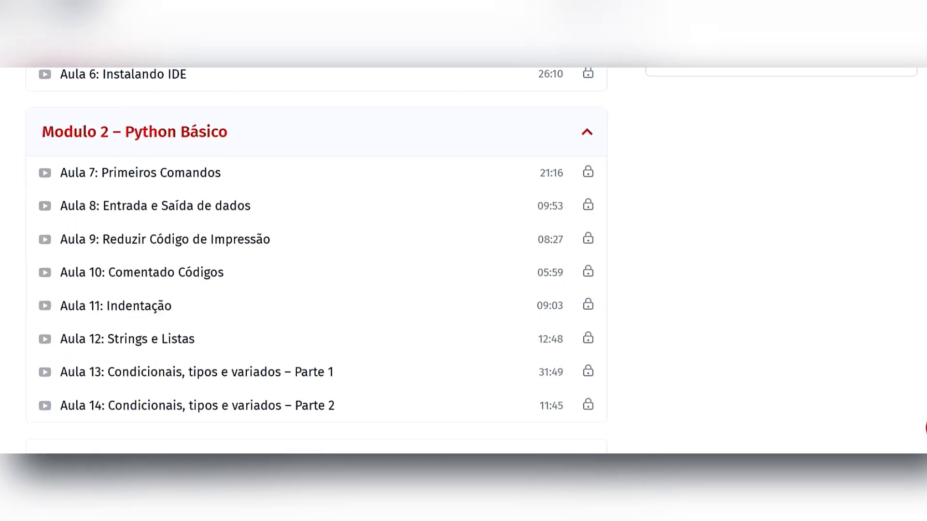
{"action": "scroll", "coordinate": [862, 317], "scroll_direction": "down", "scroll_amount": 1}
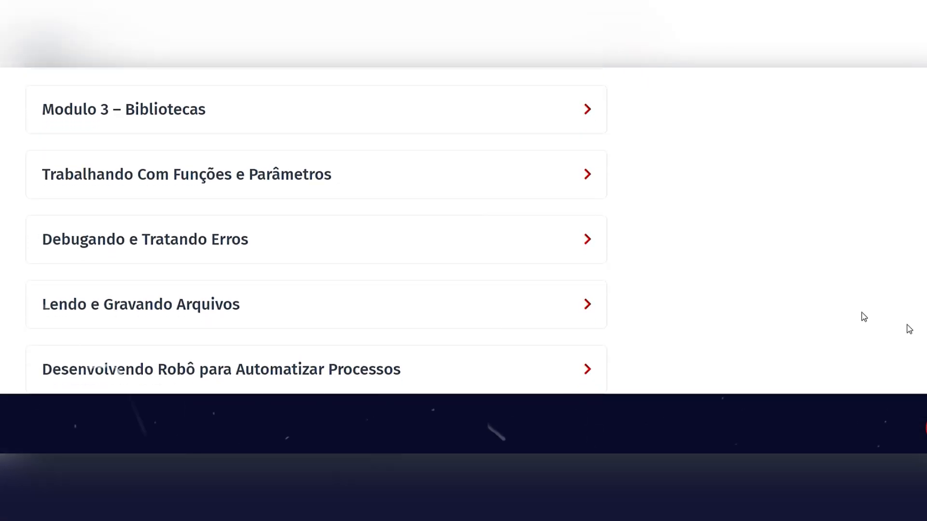
{"action": "left_click", "coordinate": [407, 130]}
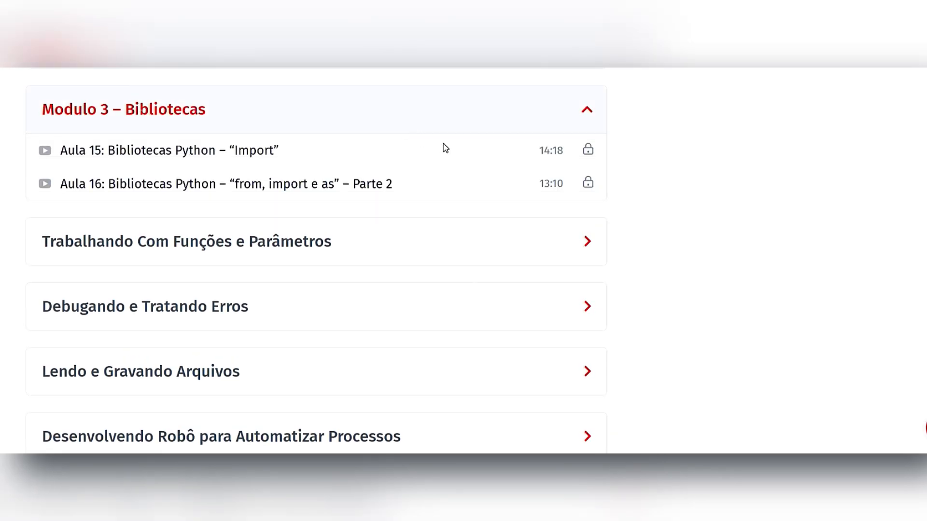
{"action": "left_click", "coordinate": [540, 255]}
{"action": "scroll", "coordinate": [632, 271], "scroll_direction": "down", "scroll_amount": 4}
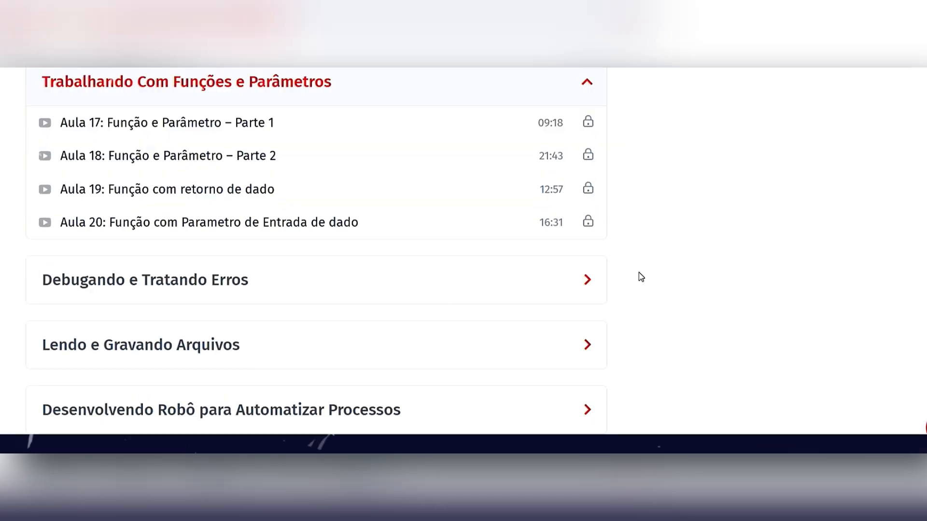
Expand the modules "Debugando e Tratando Erros", "Lendo e Gravando Arquivos" and "Desenvolvendo Robô para Automatizar Processos" to review their lessons.
{"action": "left_click", "coordinate": [538, 224]}
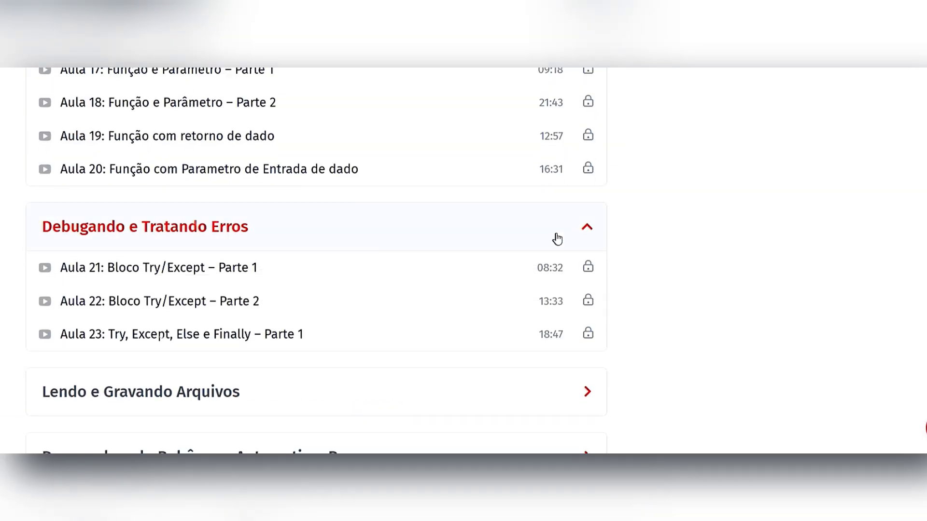
{"action": "scroll", "coordinate": [522, 294], "scroll_direction": "down", "scroll_amount": 2}
{"action": "left_click", "coordinate": [517, 292]}
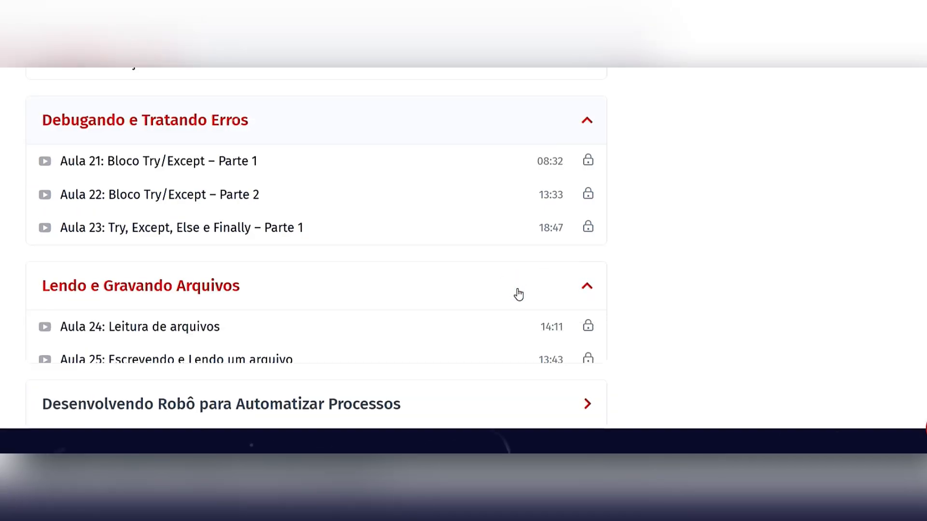
{"action": "scroll", "coordinate": [520, 290], "scroll_direction": "down", "scroll_amount": 2}
{"action": "scroll", "coordinate": [518, 299], "scroll_direction": "down", "scroll_amount": 1}
{"action": "left_click", "coordinate": [502, 314]}
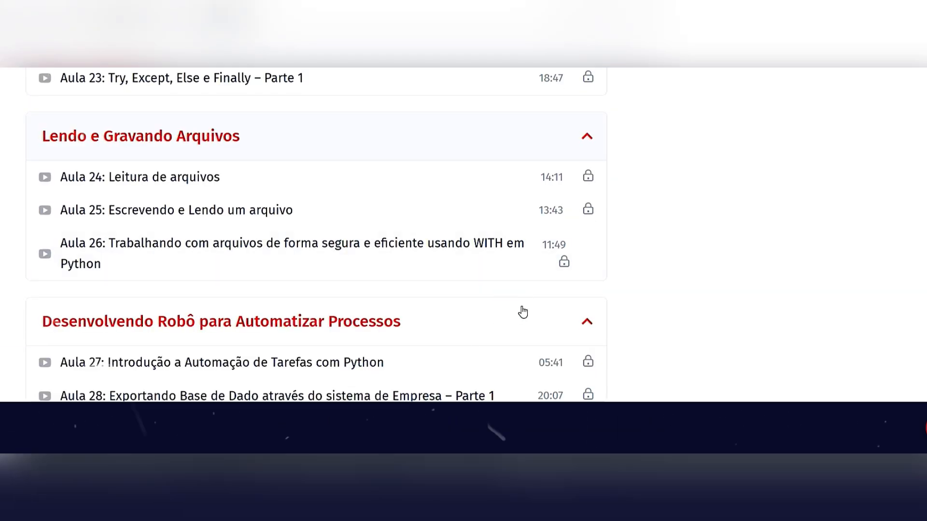
{"action": "scroll", "coordinate": [519, 311], "scroll_direction": "down", "scroll_amount": 4}
{"action": "scroll", "coordinate": [523, 312], "scroll_direction": "down", "scroll_amount": 1}
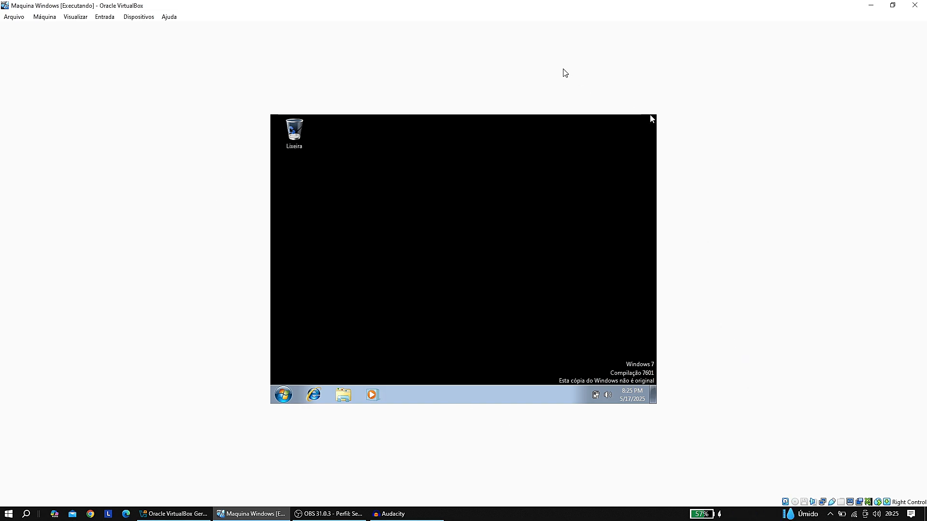
In the VirtualBox window of the Windows machine, try scaling virtual screen 1 to 125%.
{"action": "left_click", "coordinate": [75, 18]}
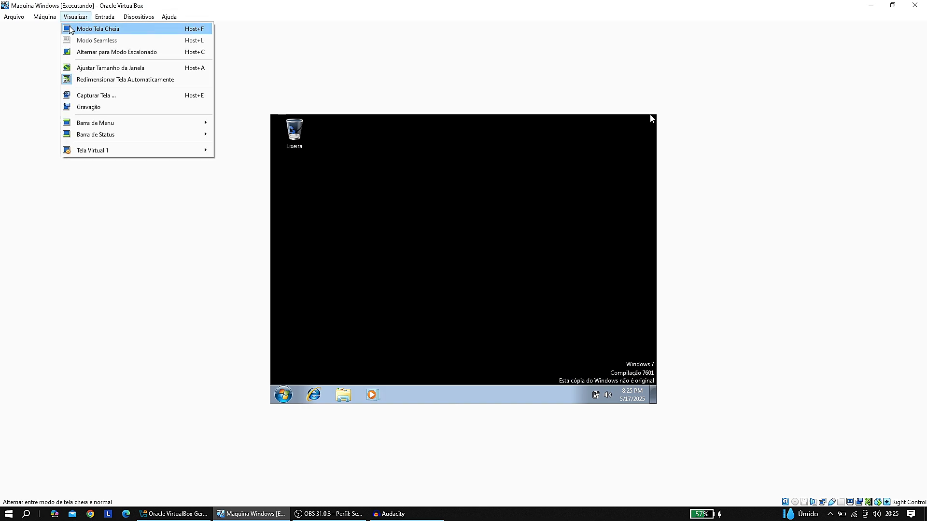
{"action": "mouse_move", "coordinate": [89, 151]}
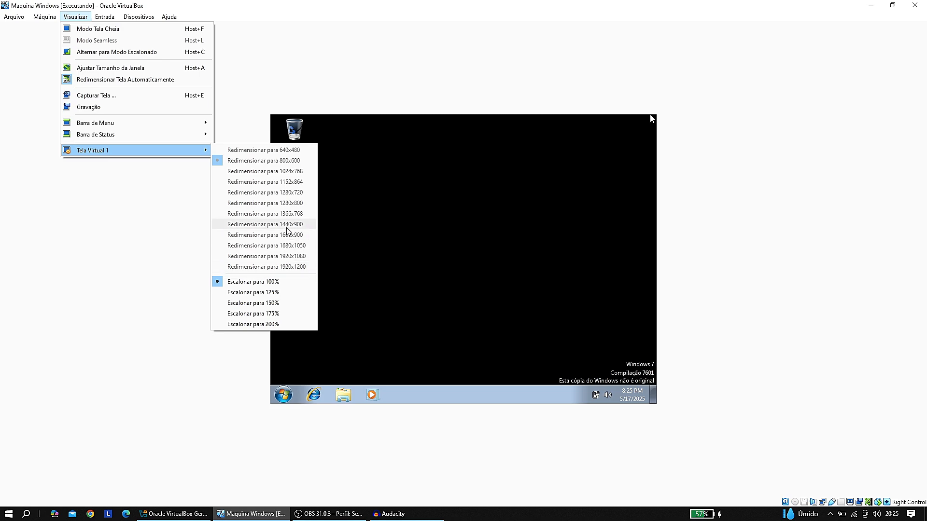
{"action": "left_click", "coordinate": [260, 293]}
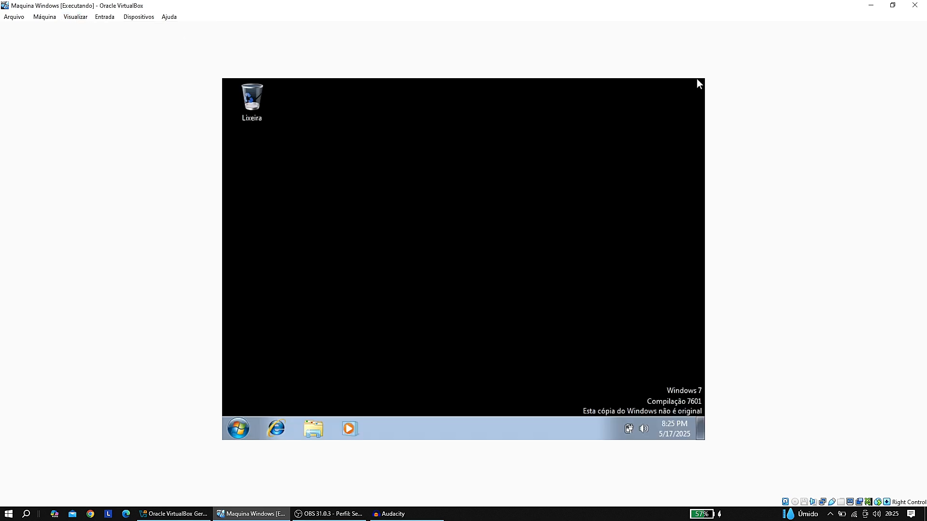
Try scaling virtual screen 1 to 200% and return it to 100%.
{"action": "left_click", "coordinate": [79, 17]}
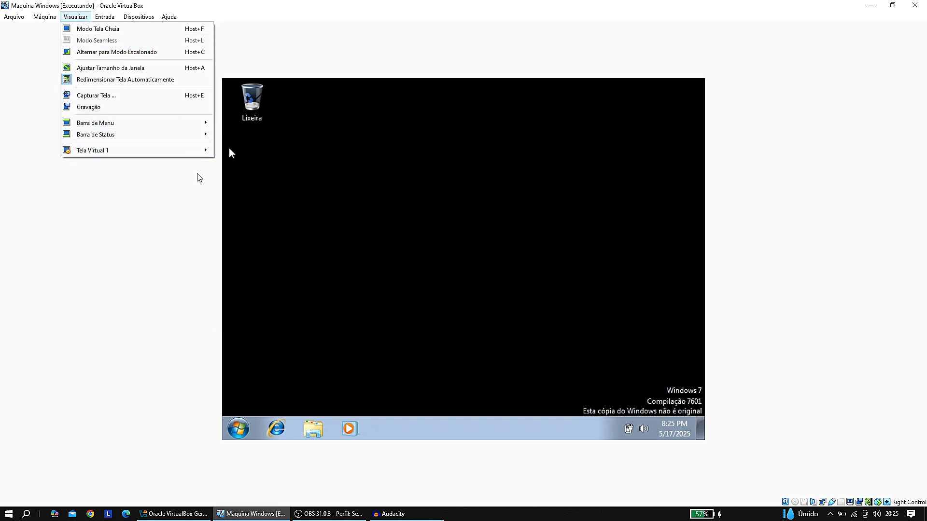
{"action": "mouse_move", "coordinate": [197, 155]}
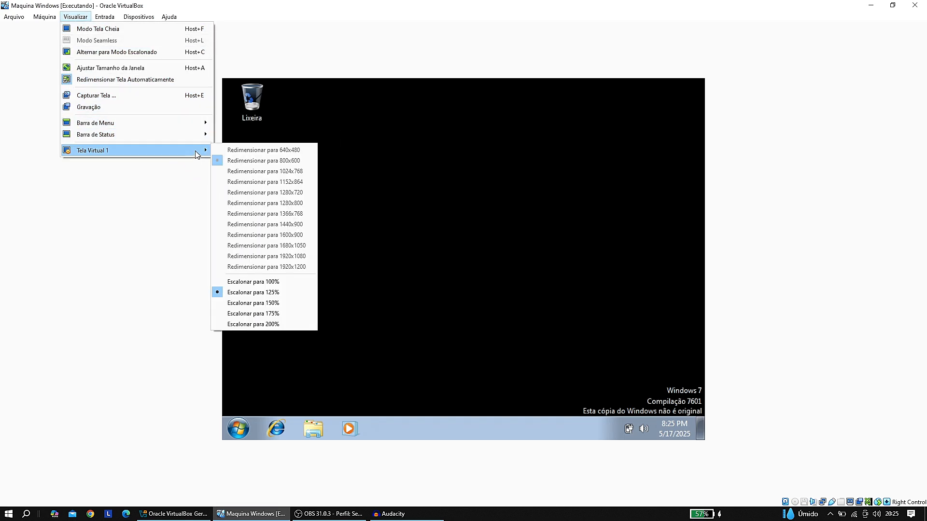
{"action": "left_click", "coordinate": [259, 325]}
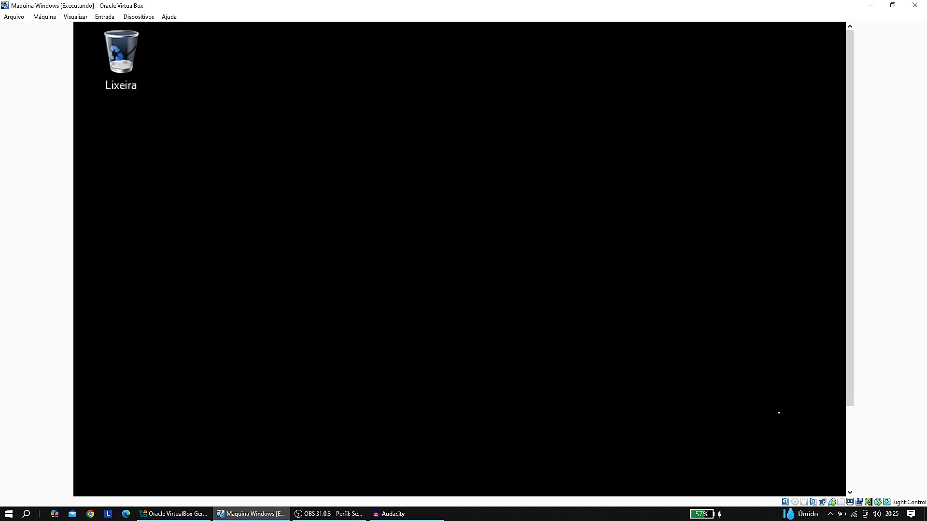
{"action": "left_click_drag", "start_coordinate": [848, 284], "coordinate": [869, 215]}
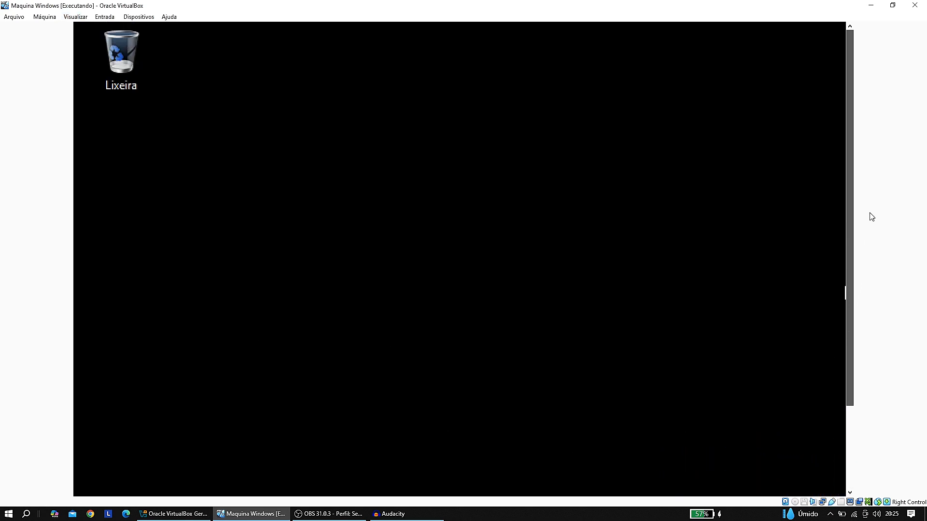
{"action": "left_click", "coordinate": [67, 19]}
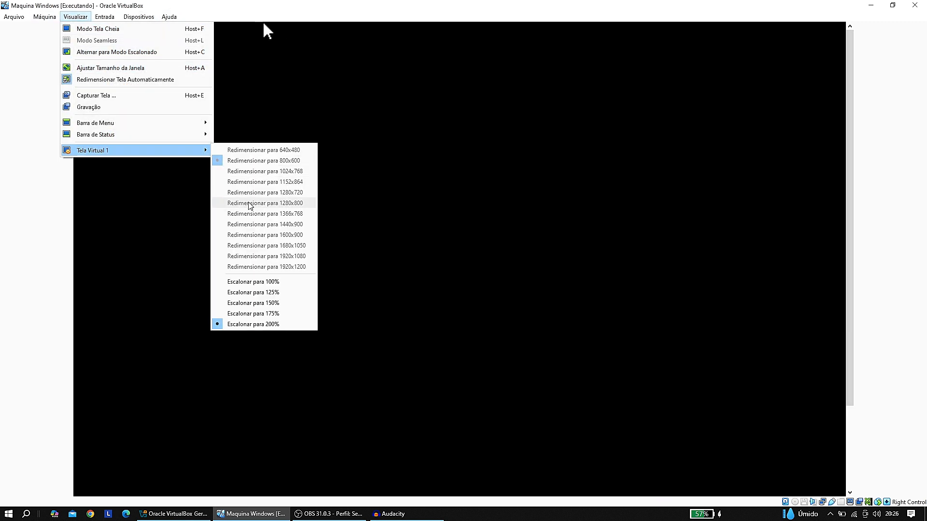
{"action": "left_click", "coordinate": [268, 281]}
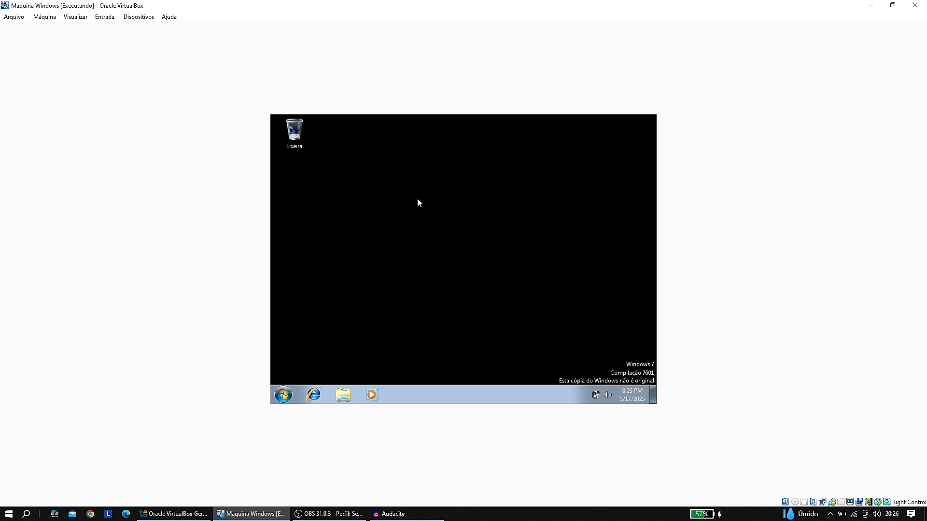
Set the Windows 7 guest's screen resolution to 1600 × 1200 and keep the changes.
{"action": "right_click", "coordinate": [430, 190]}
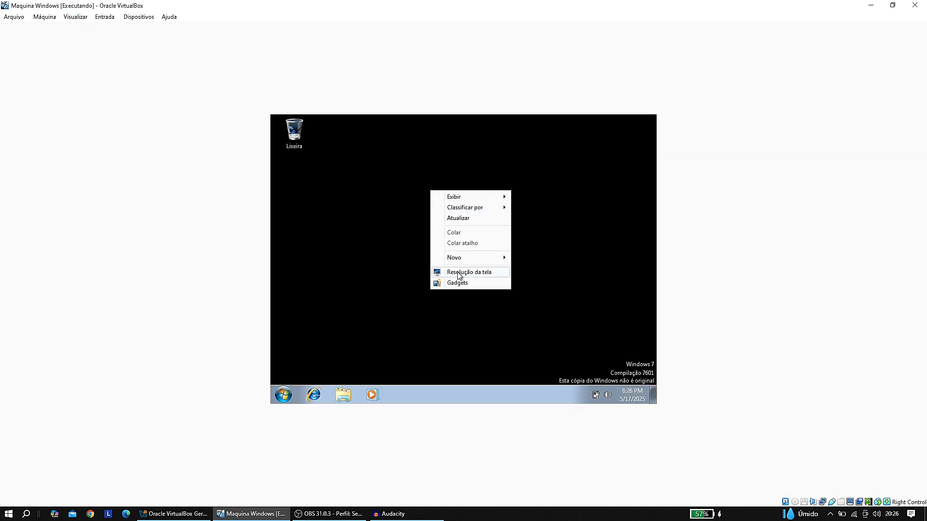
{"action": "left_click", "coordinate": [459, 273]}
{"action": "left_click", "coordinate": [407, 257]}
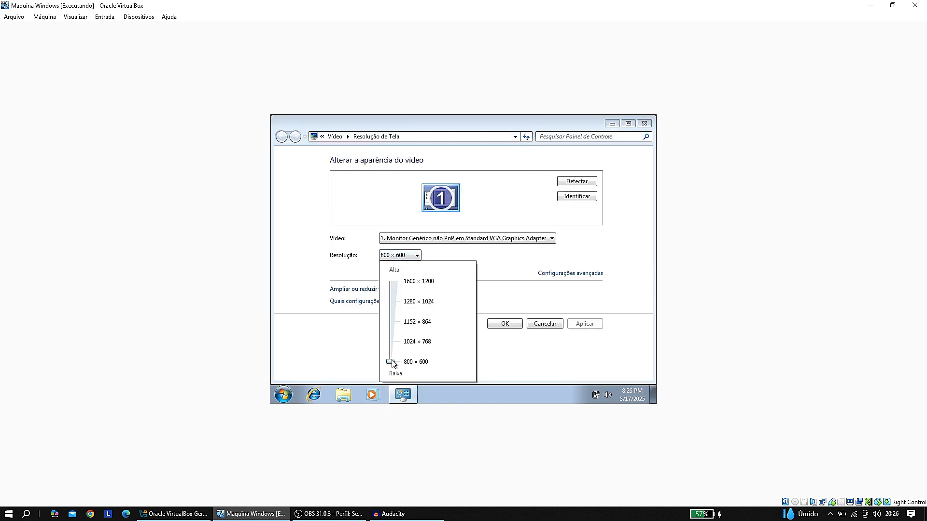
{"action": "left_click_drag", "start_coordinate": [393, 363], "coordinate": [399, 285]}
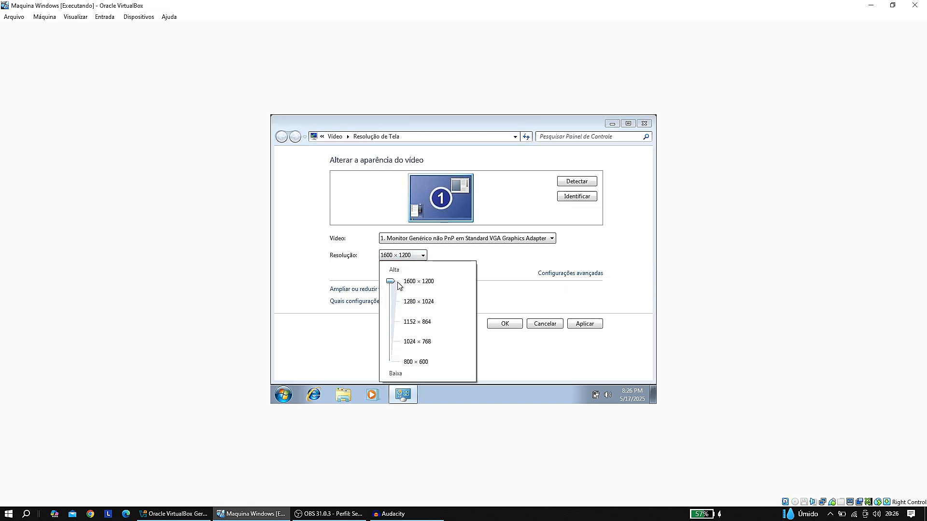
{"action": "left_click", "coordinate": [495, 325]}
{"action": "left_click", "coordinate": [494, 325]}
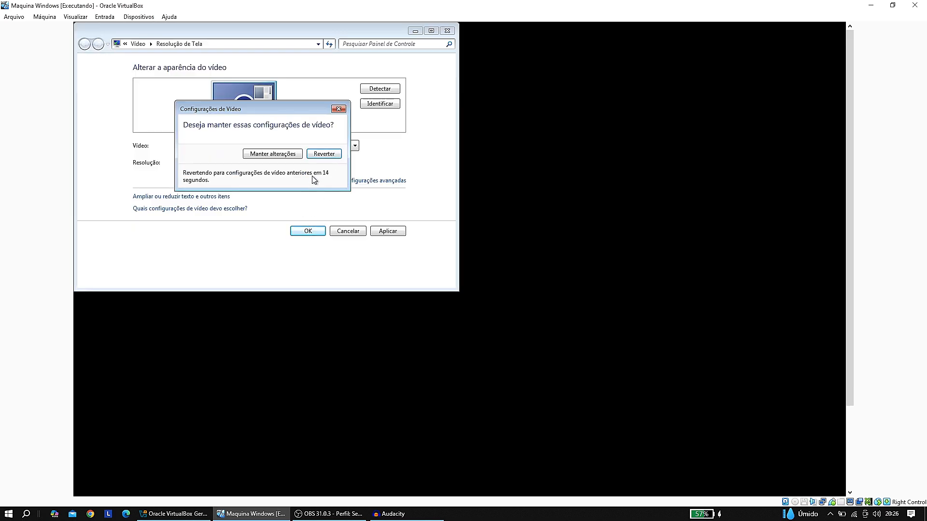
{"action": "left_click", "coordinate": [279, 159]}
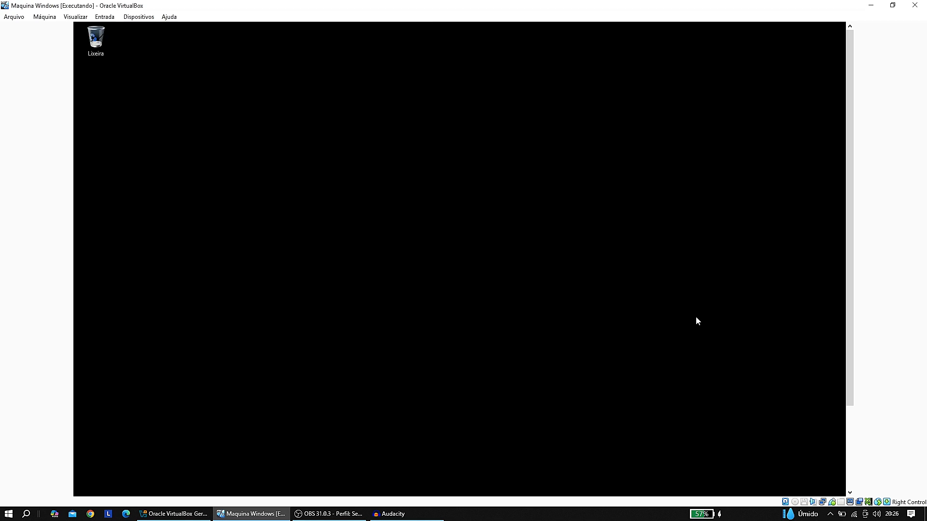
{"action": "left_click_drag", "start_coordinate": [851, 242], "coordinate": [829, 387]}
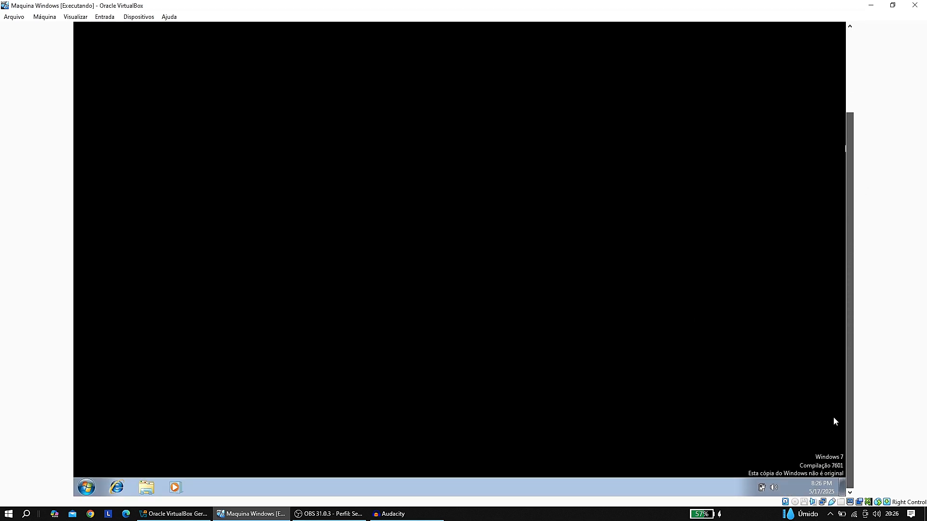
{"action": "left_click_drag", "start_coordinate": [833, 420], "coordinate": [878, 426]}
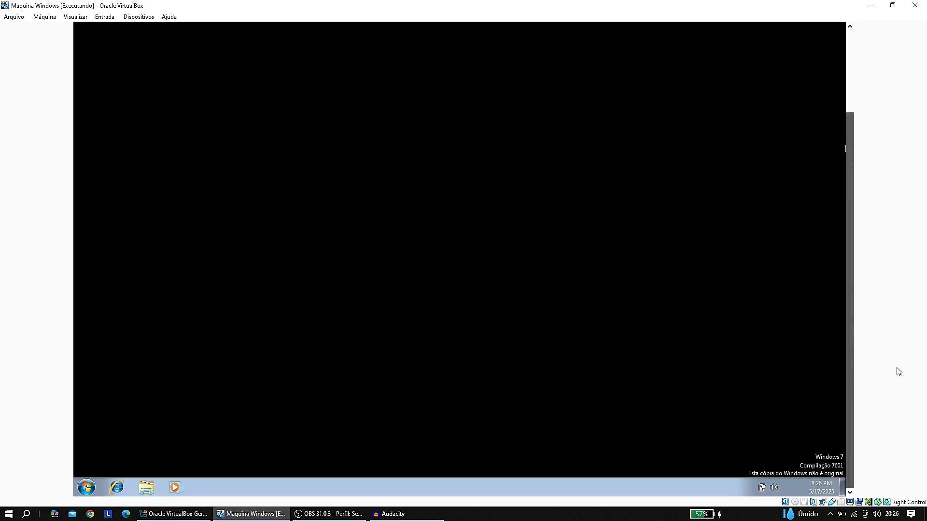
{"action": "left_click_drag", "start_coordinate": [898, 372], "coordinate": [892, 194]}
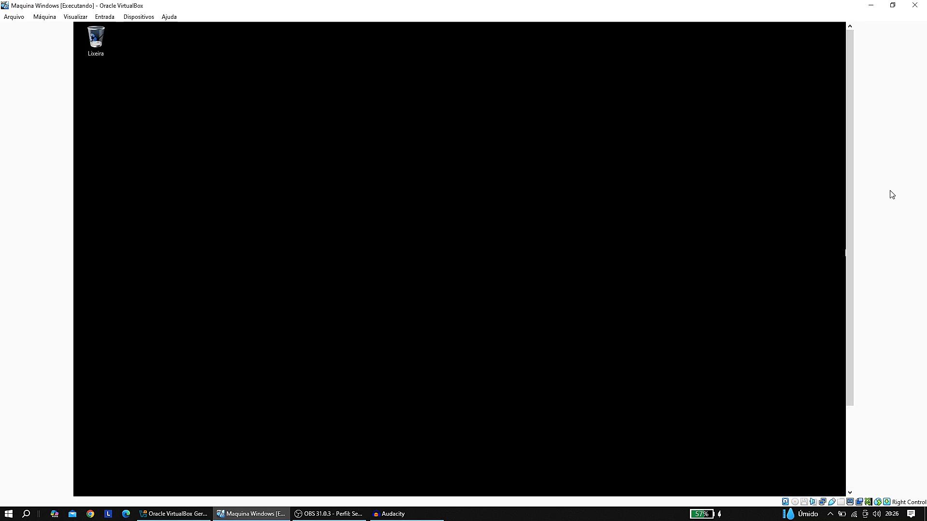
{"action": "left_click", "coordinate": [75, 17]}
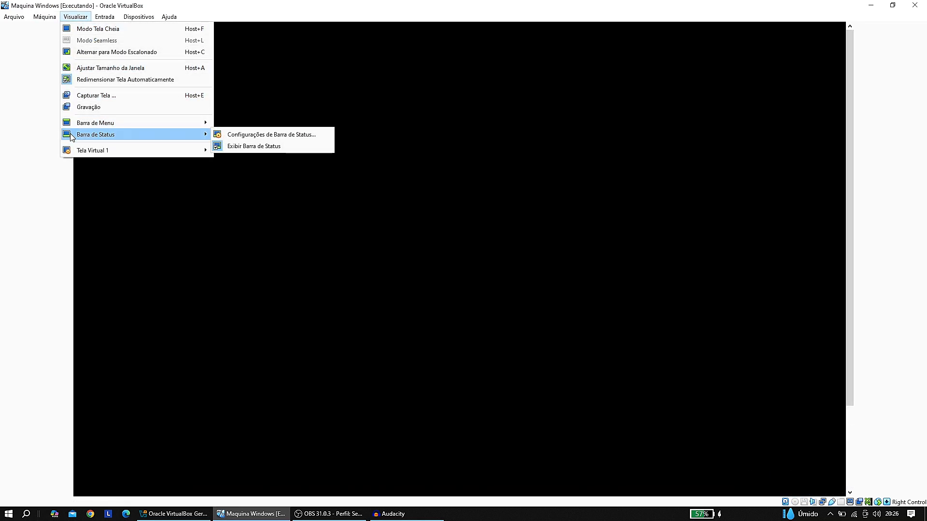
{"action": "mouse_move", "coordinate": [134, 153]}
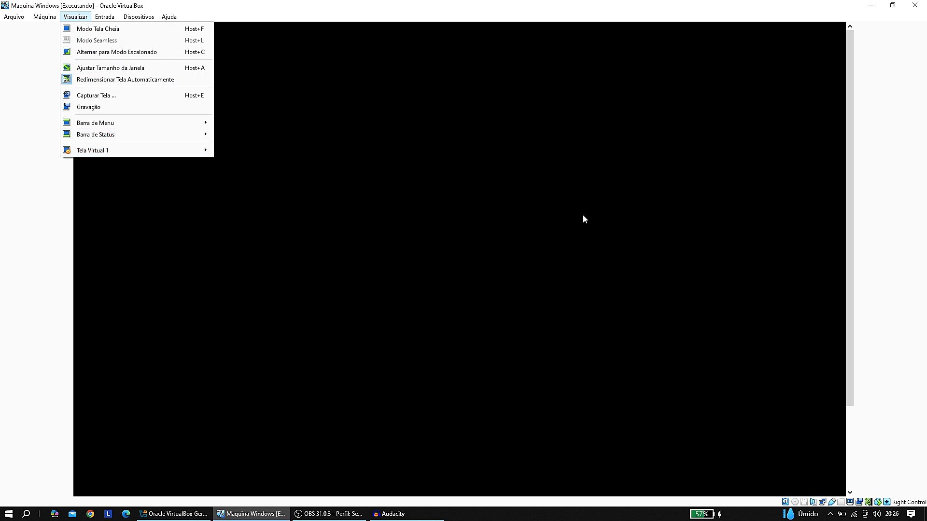
Set the Windows 7 guest's screen resolution to 800 × 600 and keep the changes.
{"action": "right_click", "coordinate": [476, 153]}
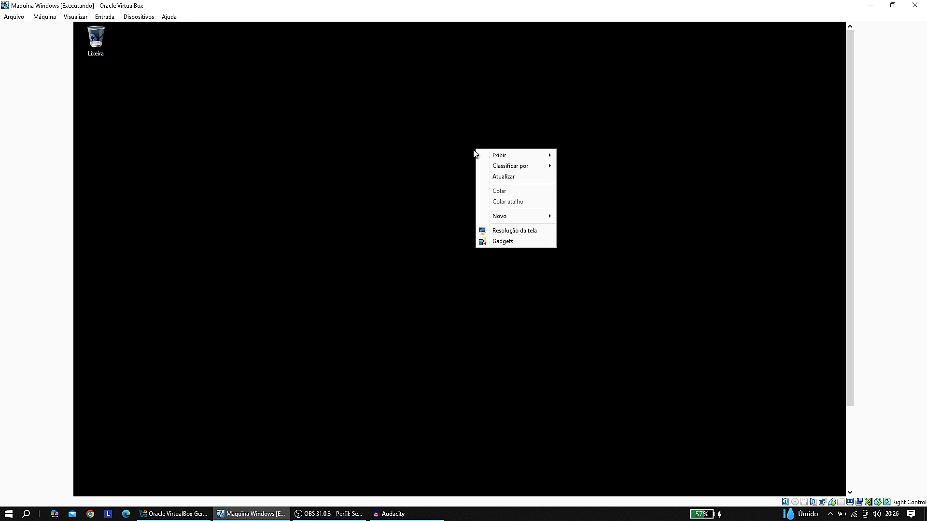
{"action": "left_click", "coordinate": [511, 232]}
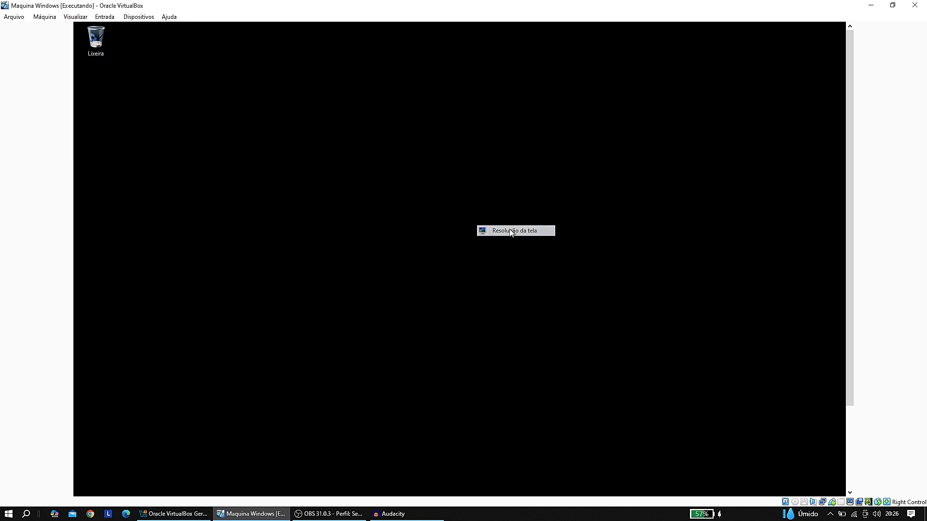
{"action": "left_click", "coordinate": [404, 267]}
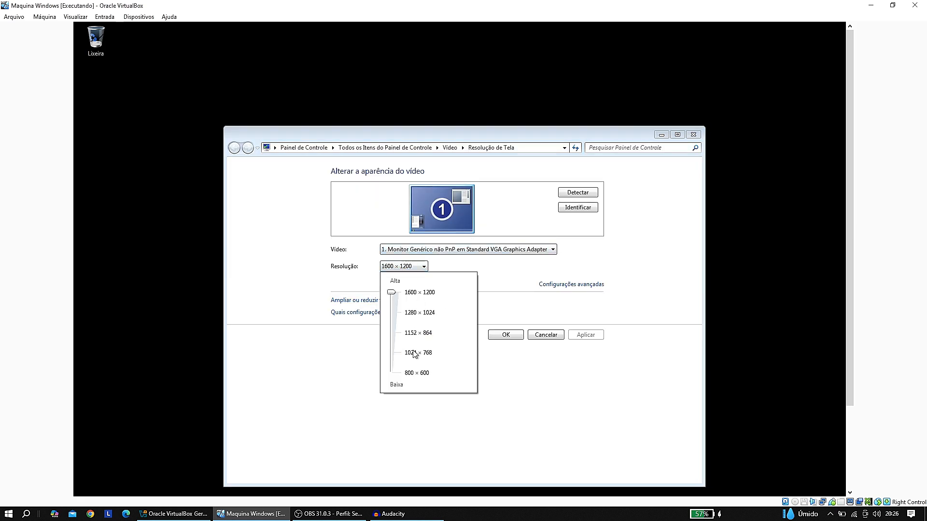
{"action": "left_click", "coordinate": [395, 374]}
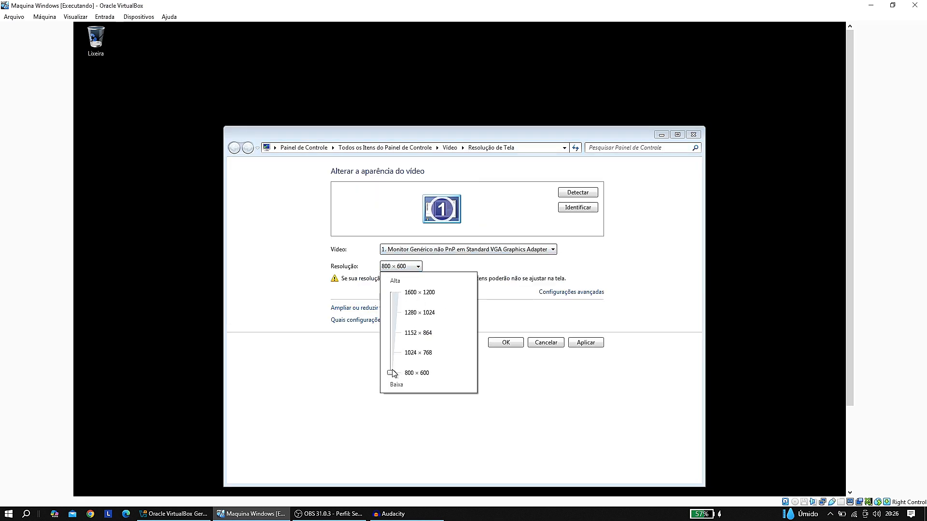
{"action": "left_click", "coordinate": [520, 343]}
{"action": "left_click", "coordinate": [507, 344]}
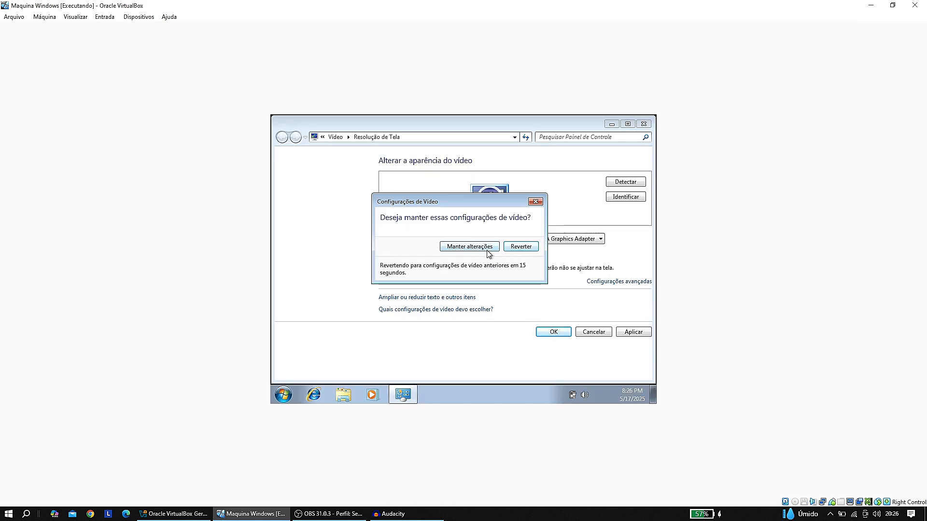
{"action": "left_click", "coordinate": [485, 251]}
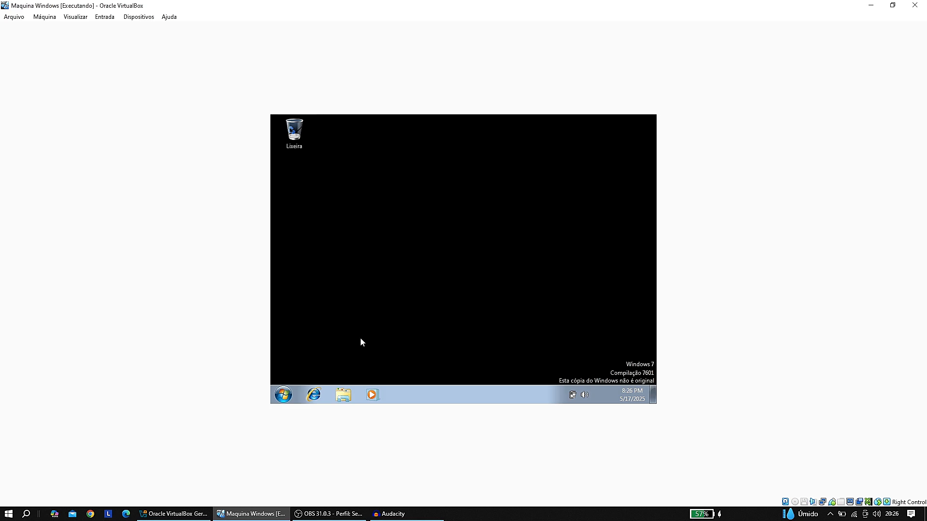
Show the guest's drives under Computador and insert the Guest Additions CD image into the virtual machine.
{"action": "left_click", "coordinate": [345, 395]}
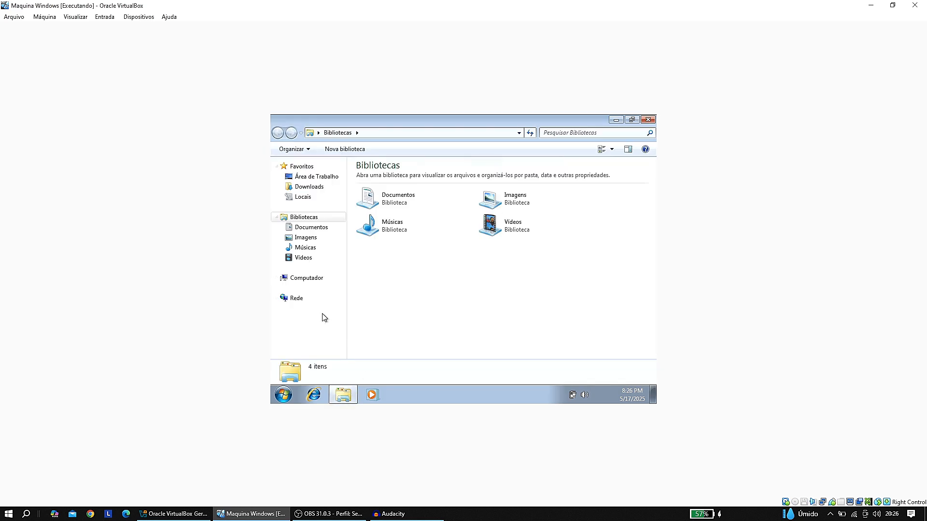
{"action": "left_click", "coordinate": [302, 280]}
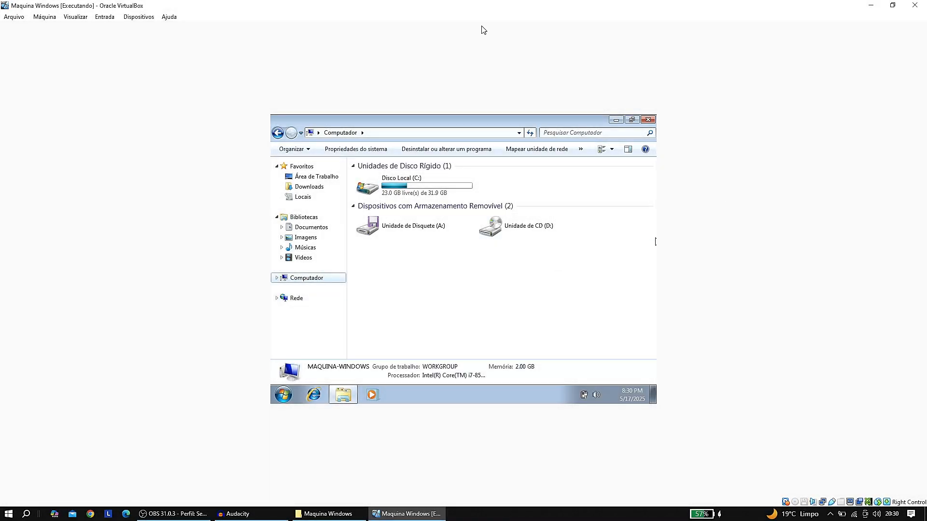
{"action": "left_click", "coordinate": [100, 18]}
{"action": "mouse_move", "coordinate": [139, 17]}
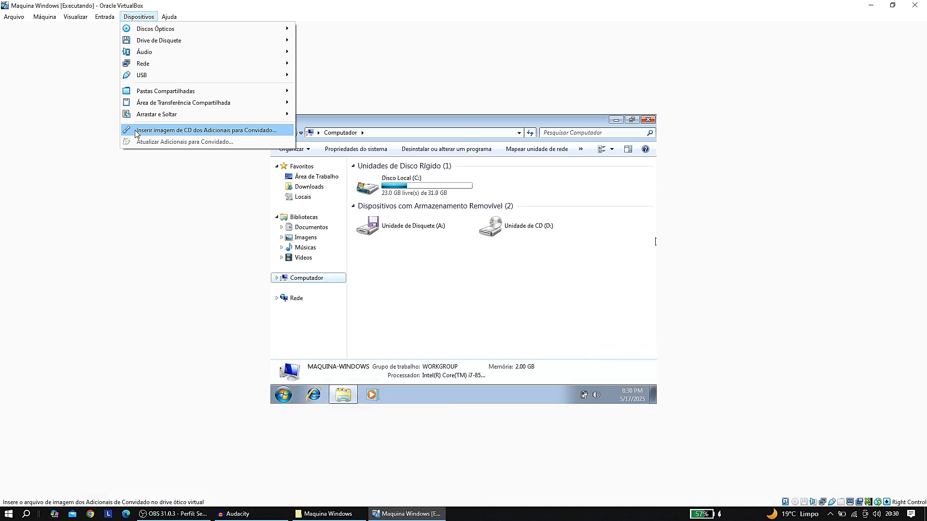
{"action": "left_click", "coordinate": [137, 131]}
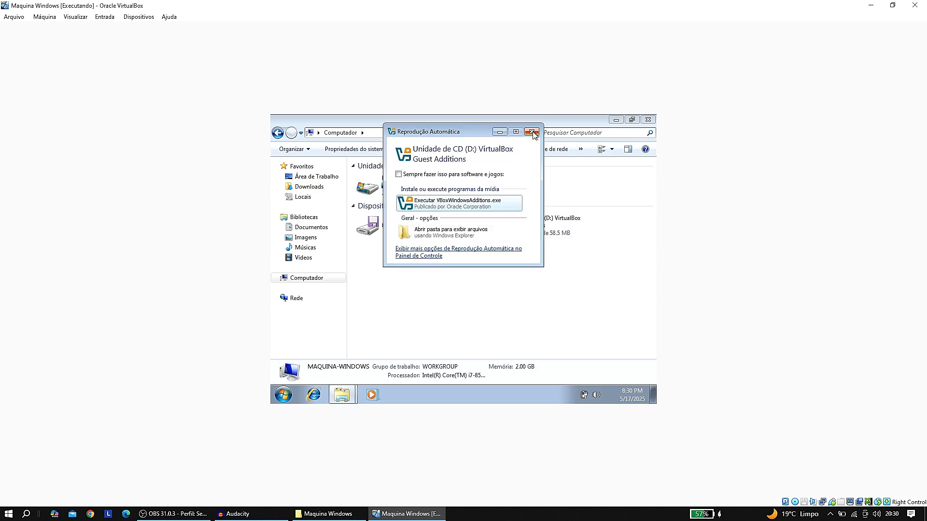
Dismiss the AutoPlay window, run the Guest Additions installer from CD drive D: with administrator approval, and bring its setup window forward.
{"action": "left_click", "coordinate": [532, 132]}
{"action": "left_click", "coordinate": [520, 238]}
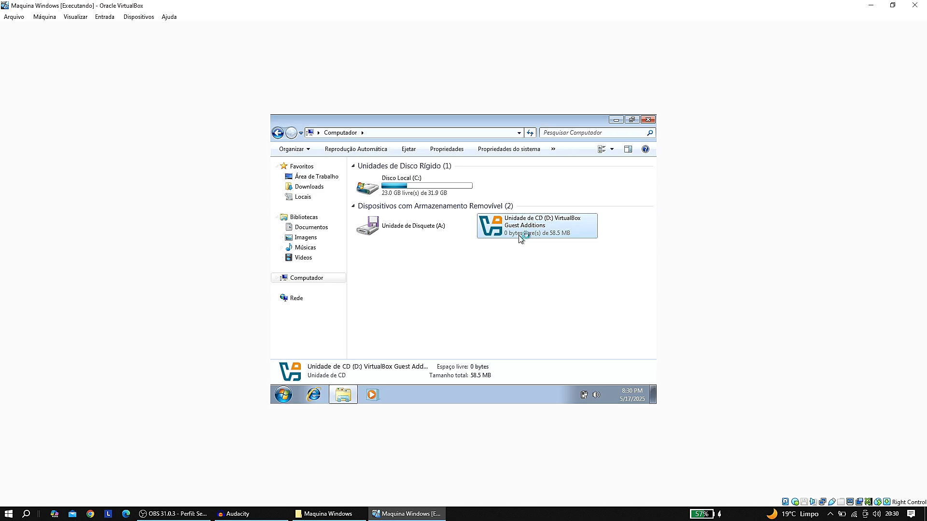
{"action": "double_click", "coordinate": [520, 237]}
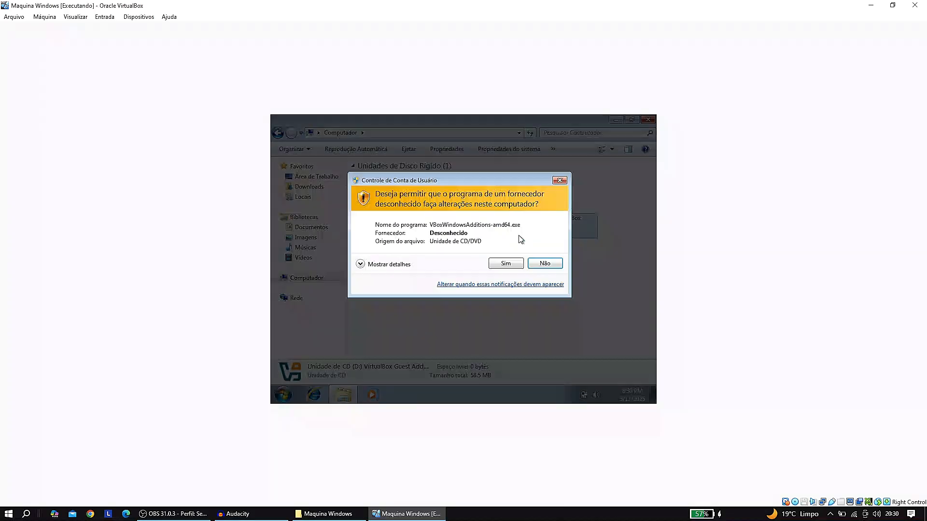
{"action": "left_click", "coordinate": [500, 265]}
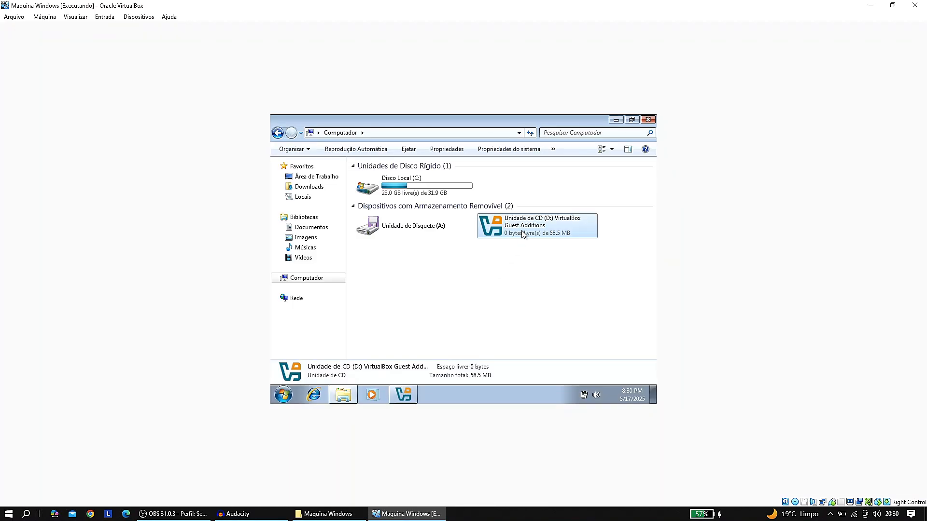
{"action": "left_click", "coordinate": [405, 395]}
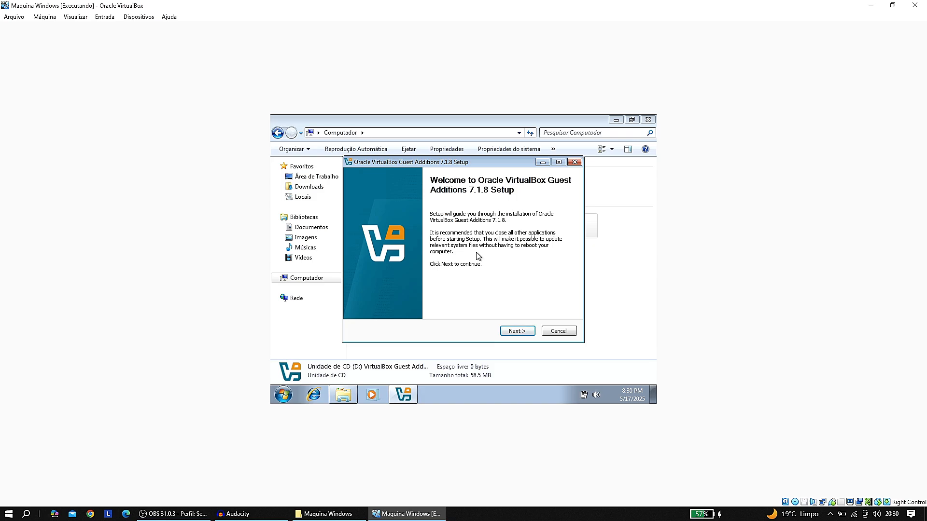
Install Guest Additions 7.1.8 in C:\Program Files\Oracle\VirtualBox Guest Additions with the default components.
{"action": "left_click", "coordinate": [509, 331]}
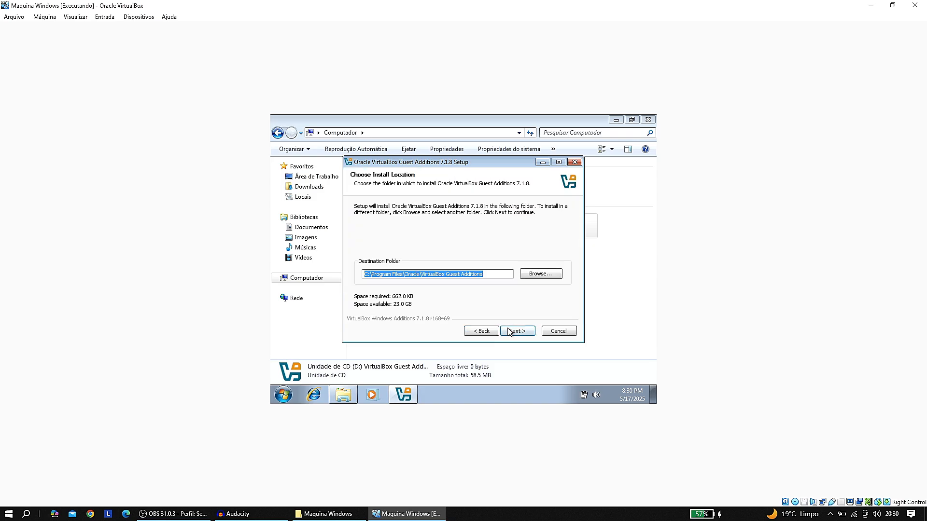
{"action": "left_click", "coordinate": [490, 274]}
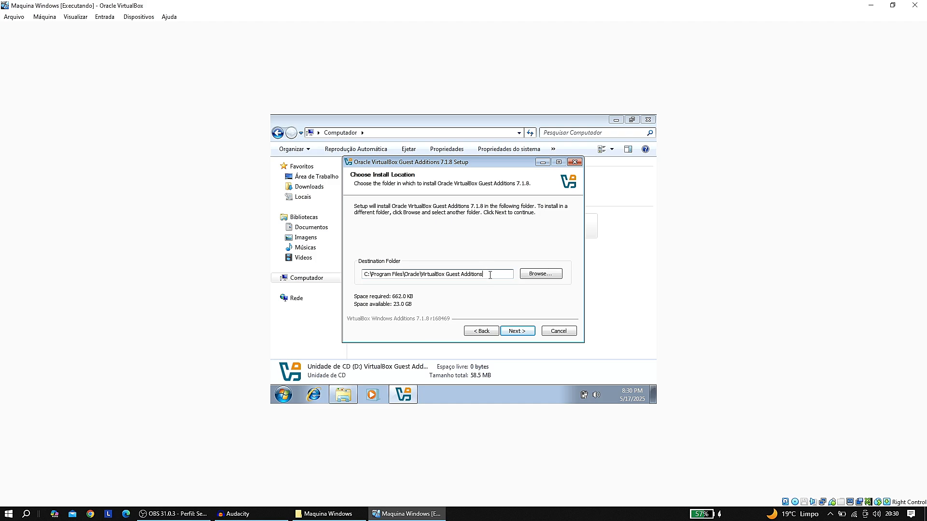
{"action": "left_click_drag", "start_coordinate": [482, 274], "coordinate": [376, 274]}
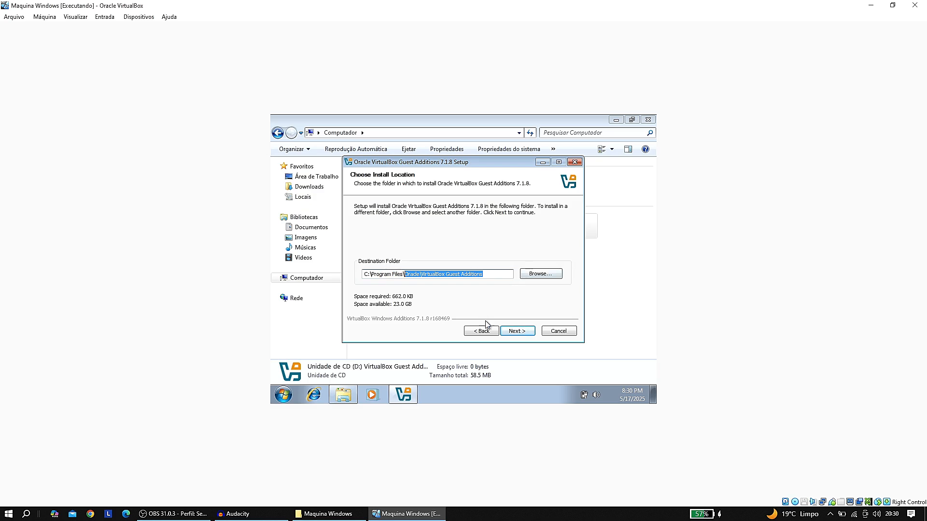
{"action": "left_click", "coordinate": [512, 332]}
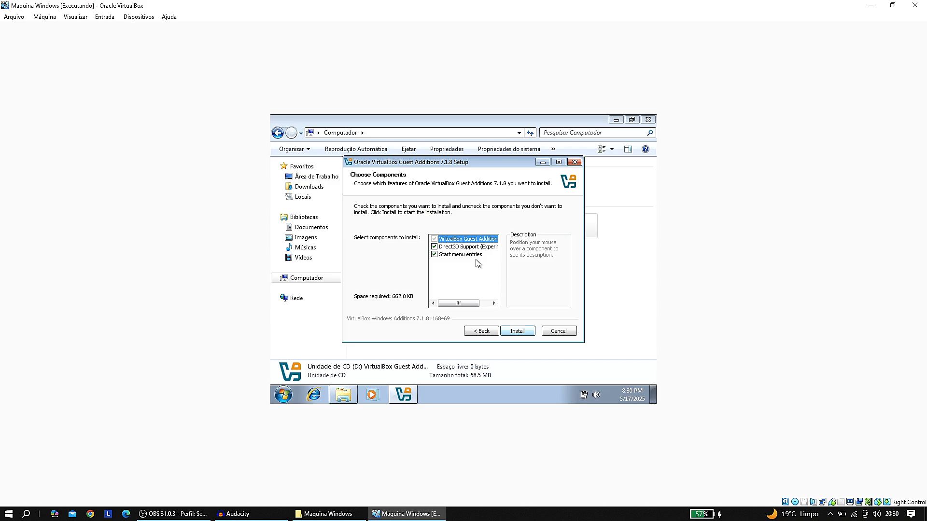
{"action": "left_click", "coordinate": [515, 333]}
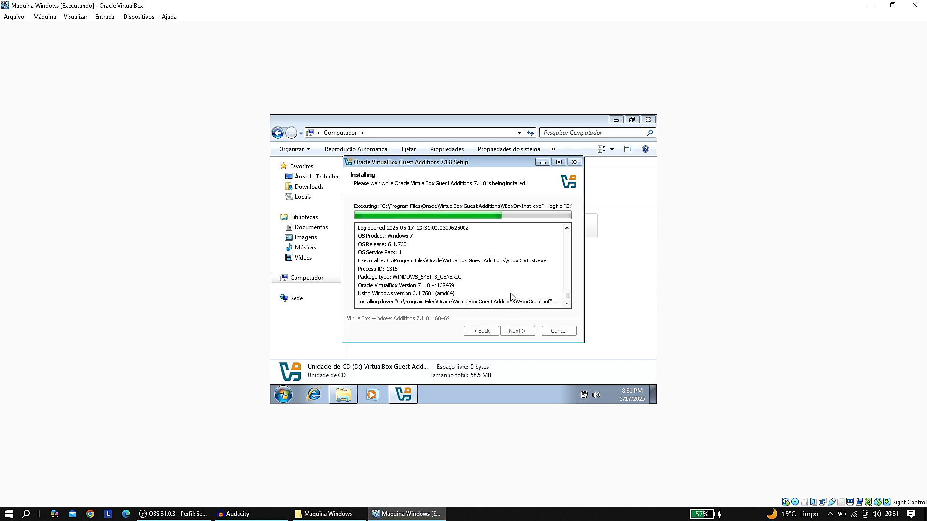
Approve the Guest Additions driver installations, including the unverified driver and the Oracle Corporation mouse device.
{"action": "left_click", "coordinate": [515, 251]}
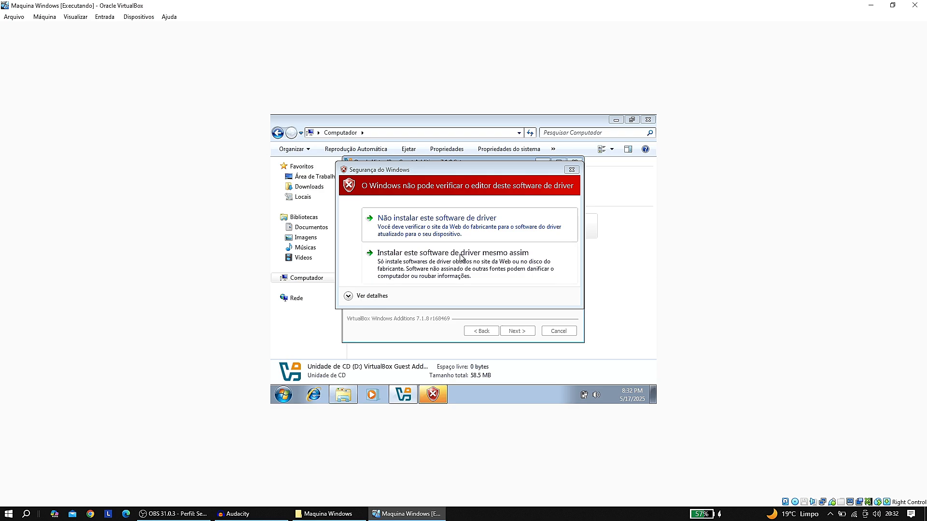
{"action": "left_click", "coordinate": [454, 270]}
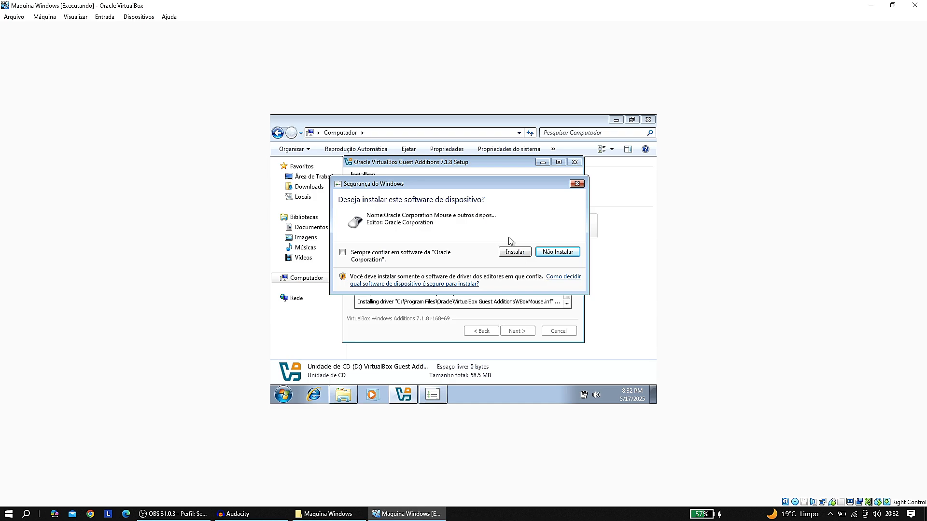
{"action": "left_click", "coordinate": [514, 252]}
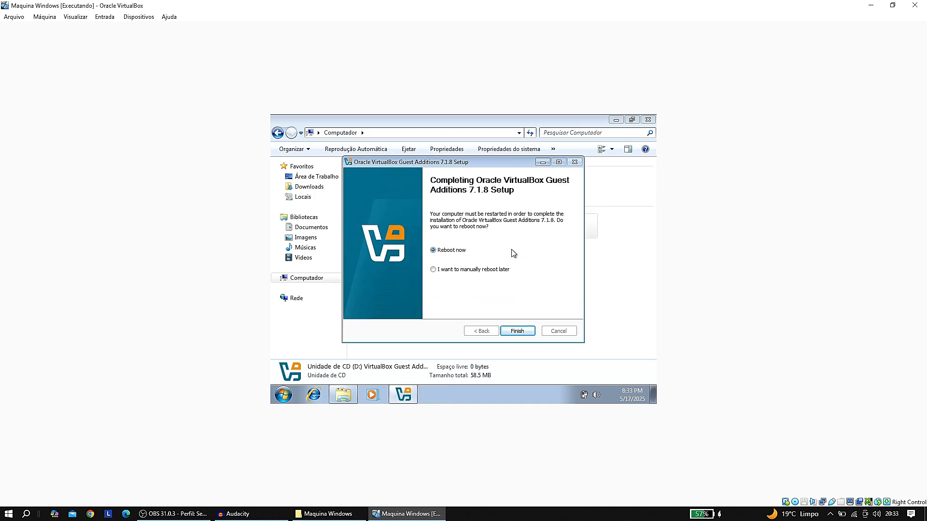
Finish the Guest Additions setup, restart the Windows 7 guest and cancel its Windows activation dialog.
{"action": "left_click", "coordinate": [433, 271]}
{"action": "left_click", "coordinate": [517, 331]}
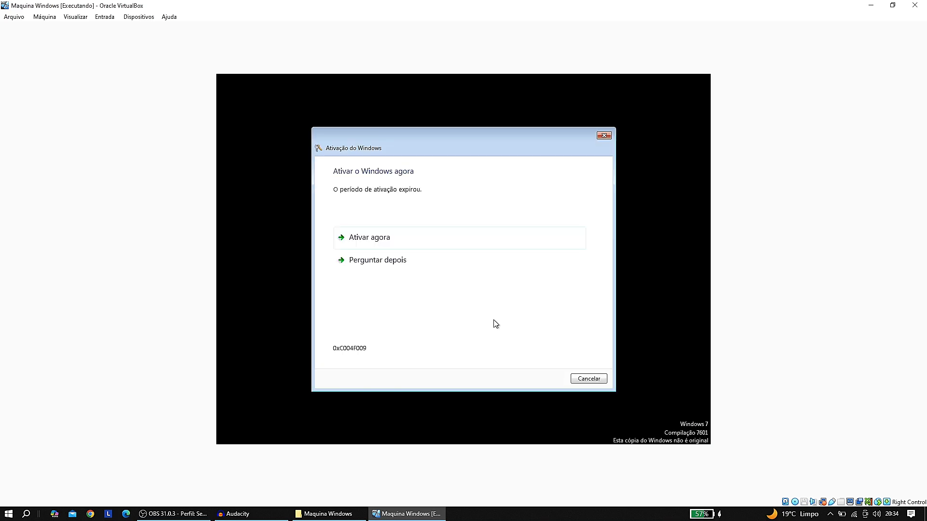
{"action": "left_click", "coordinate": [584, 379]}
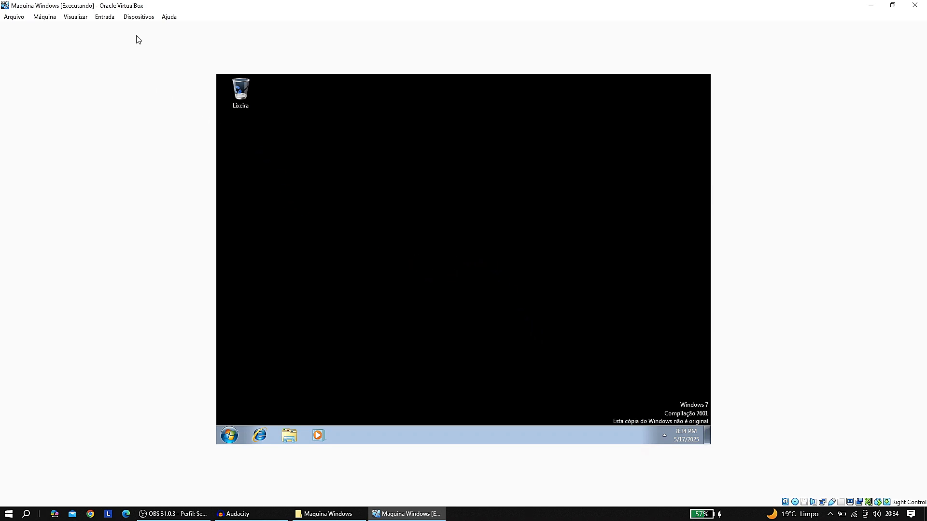
Resize virtual screen 1 to 1920x1080 and check the lower part of the guest desktop.
{"action": "left_click", "coordinate": [76, 17]}
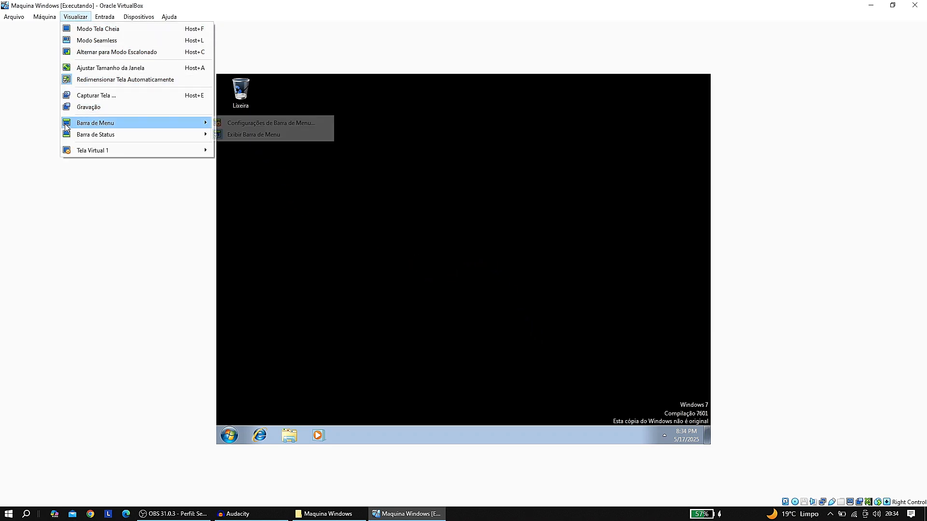
{"action": "mouse_move", "coordinate": [76, 151]}
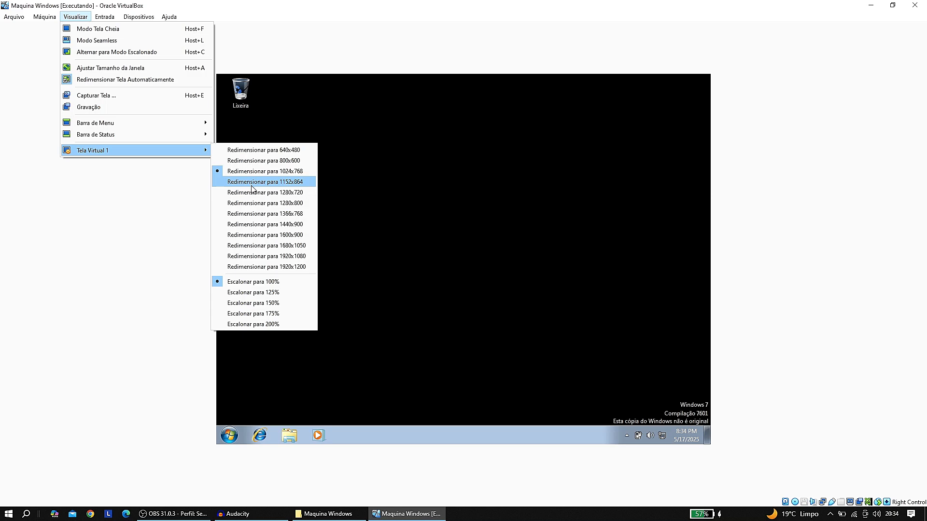
{"action": "left_click", "coordinate": [284, 259]}
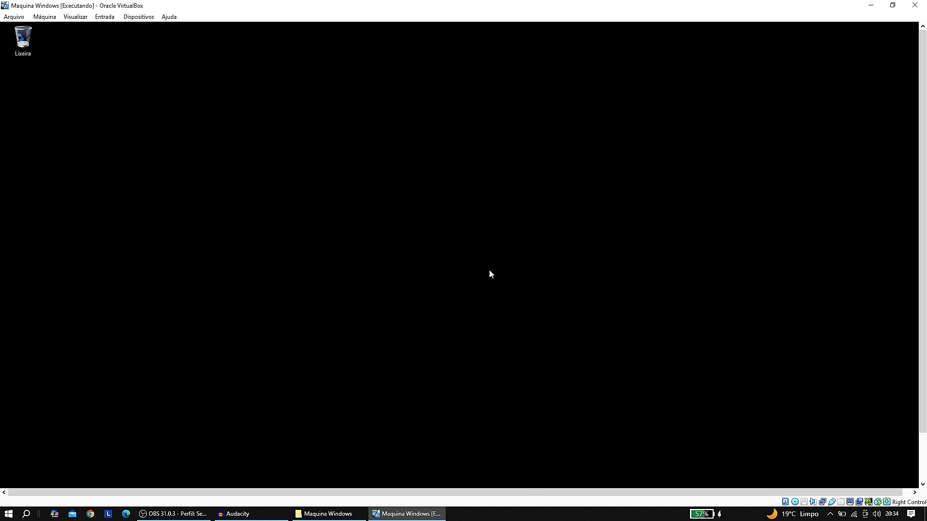
{"action": "left_click_drag", "start_coordinate": [923, 179], "coordinate": [924, 239]}
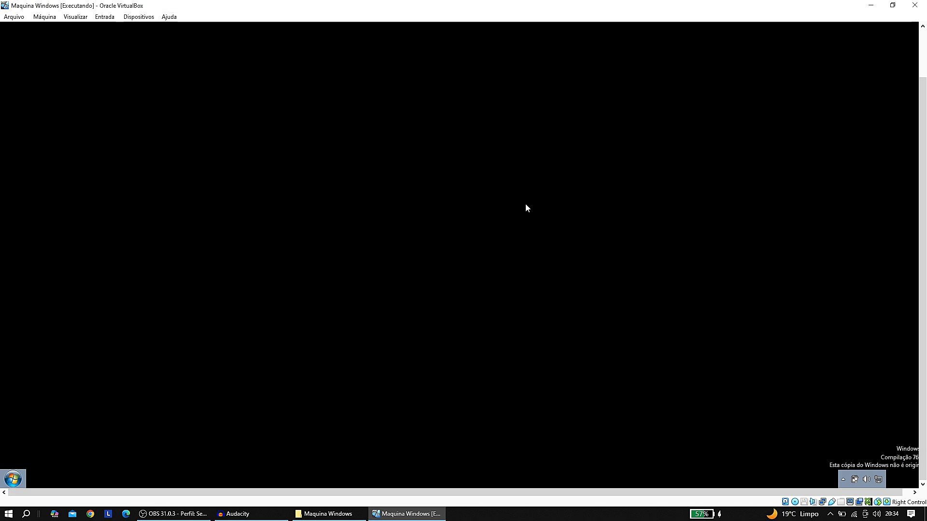
Check the guest's screen resolution settings and accept them at 1920 × 1080.
{"action": "right_click", "coordinate": [227, 156]}
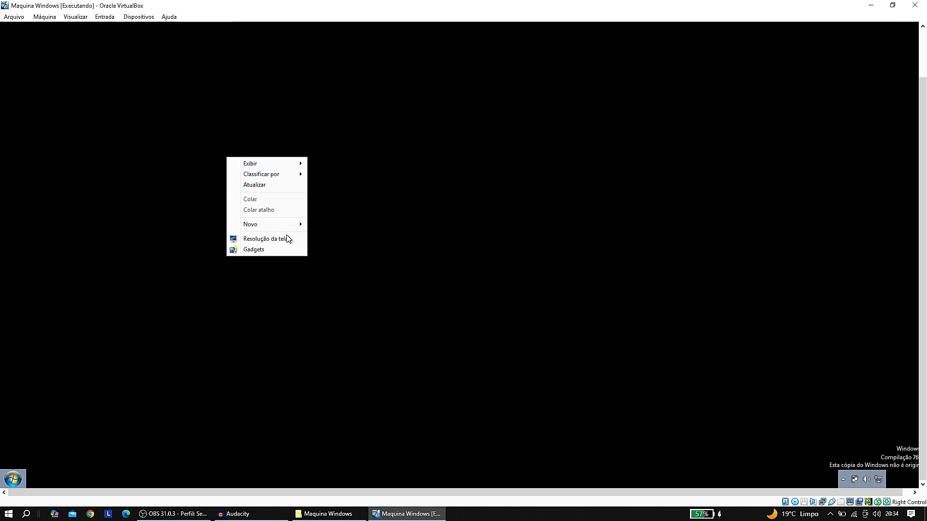
{"action": "left_click", "coordinate": [264, 249]}
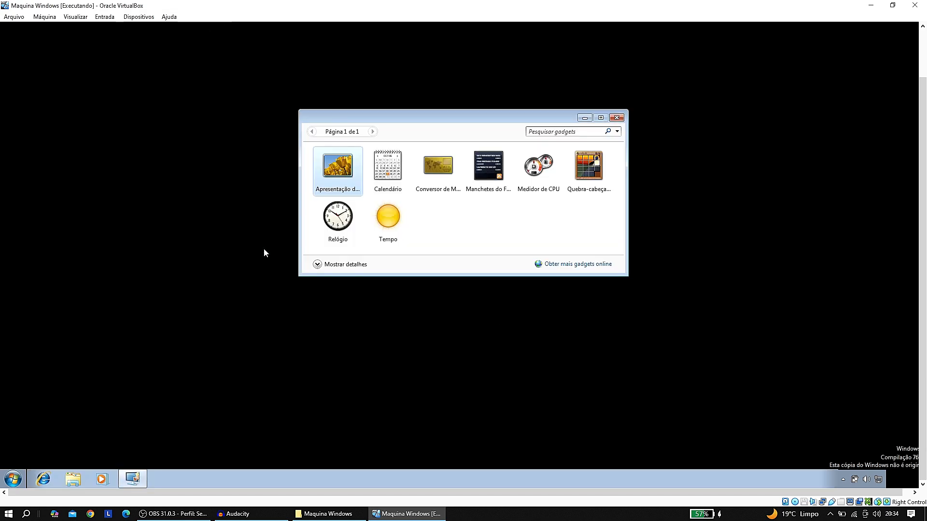
{"action": "left_click", "coordinate": [616, 117]}
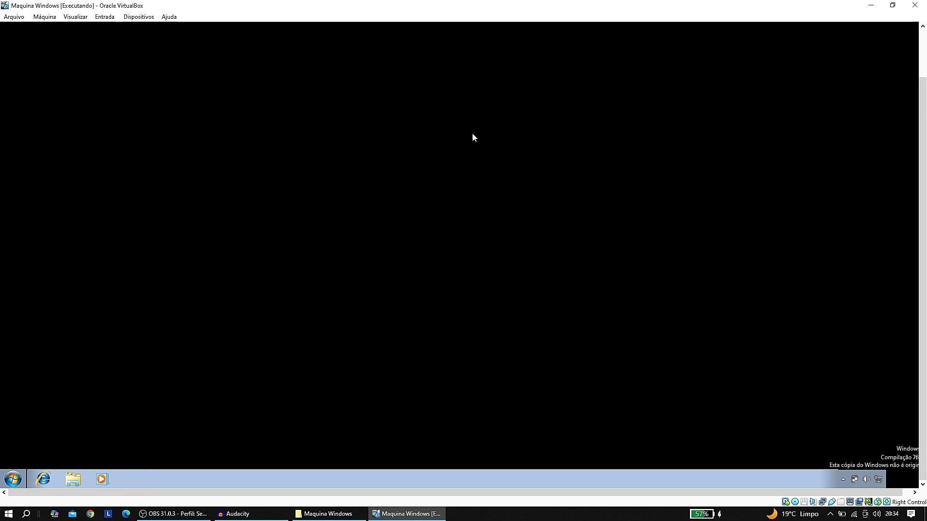
{"action": "right_click", "coordinate": [468, 131]}
{"action": "left_click", "coordinate": [499, 214]}
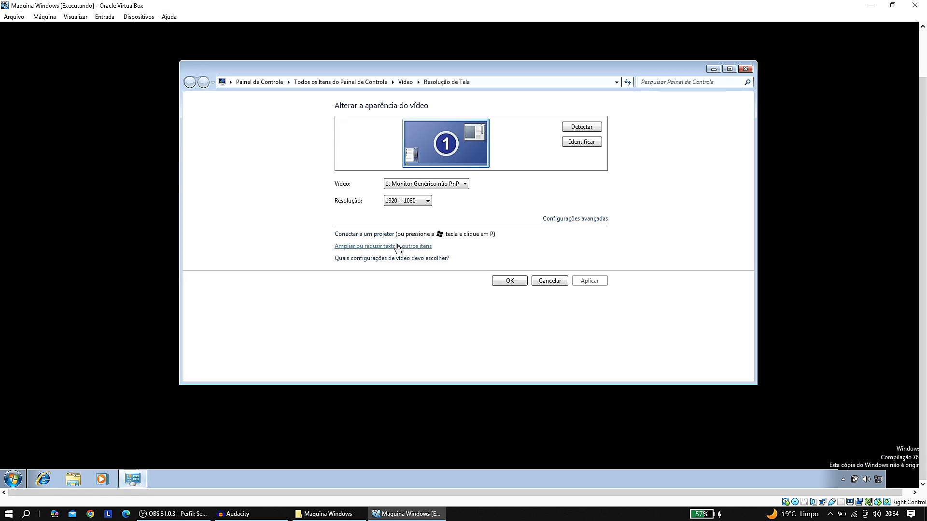
{"action": "left_click", "coordinate": [515, 283]}
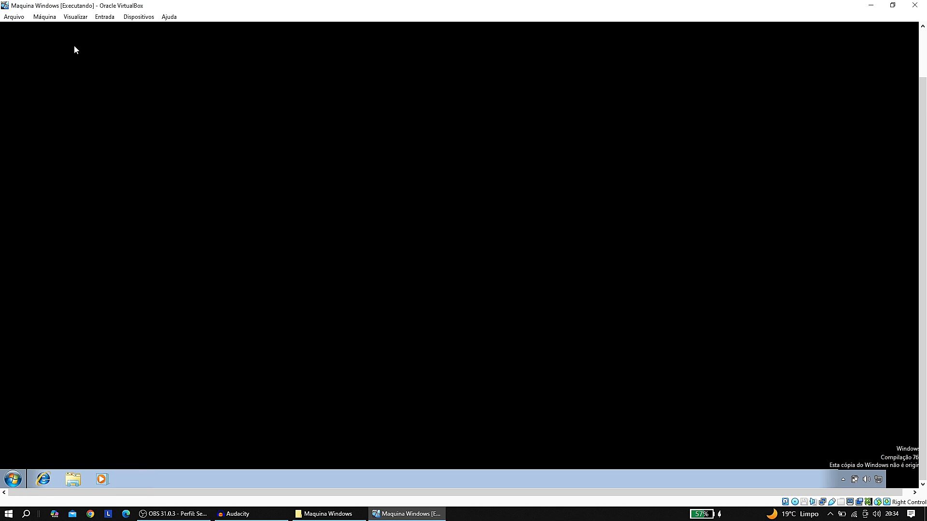
Switch the virtual machine to full-screen mode and confirm the switch.
{"action": "left_click", "coordinate": [73, 19]}
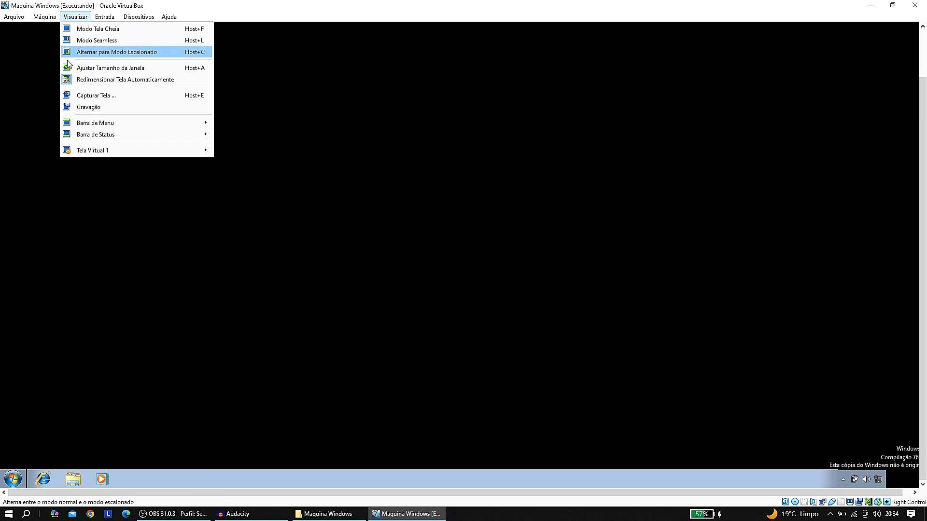
{"action": "left_click", "coordinate": [101, 30]}
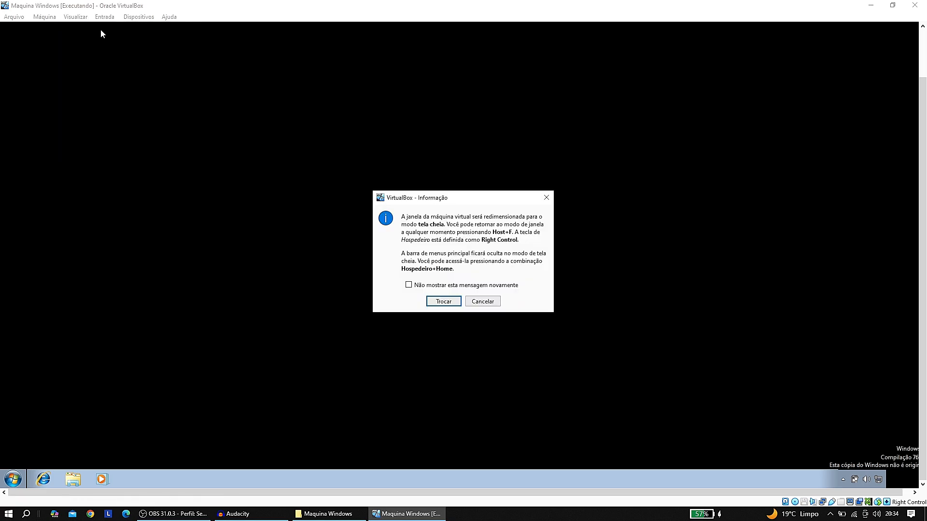
{"action": "left_click", "coordinate": [431, 301]}
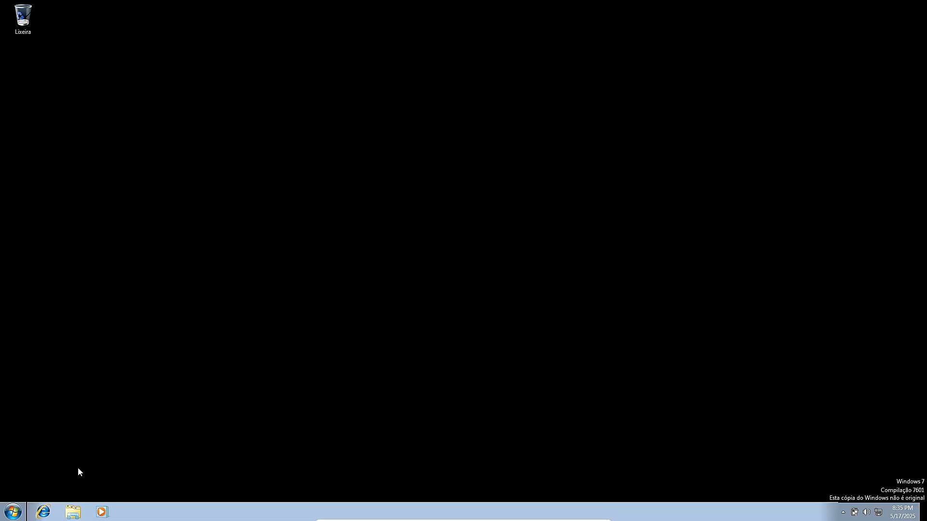
Test the full-screen guest by opening its Start menu, moving the Bibliotecas window around the desktop and closing that window.
{"action": "left_click", "coordinate": [18, 508]}
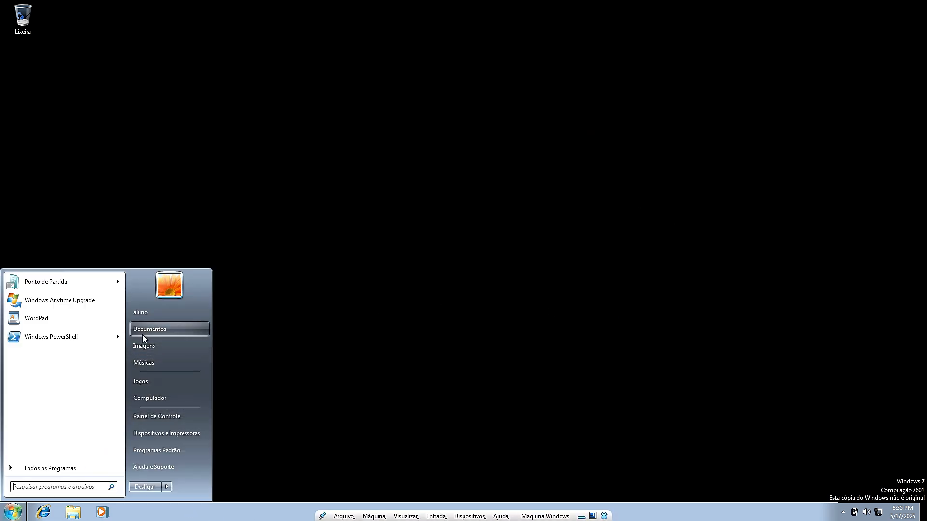
{"action": "left_click", "coordinate": [339, 244]}
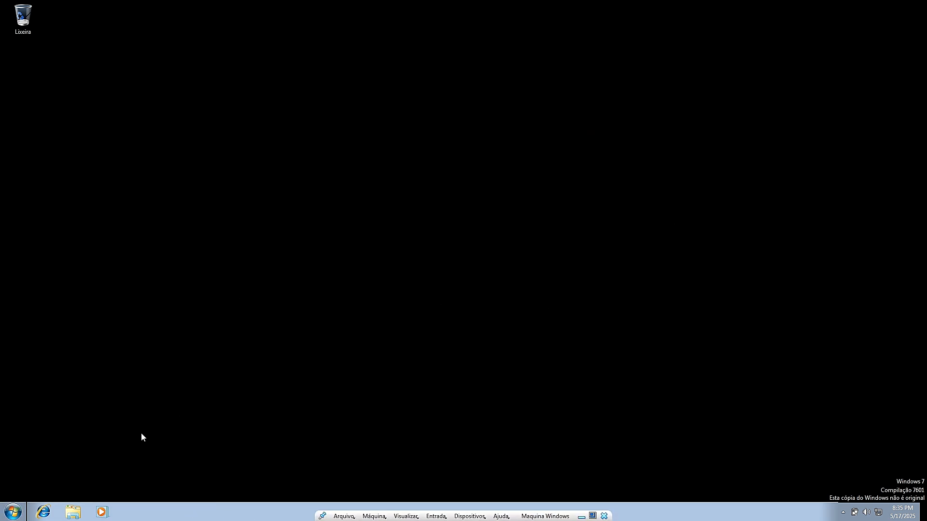
{"action": "left_click", "coordinate": [69, 513]}
{"action": "left_click_drag", "start_coordinate": [386, 104], "coordinate": [314, 73]}
{"action": "left_click", "coordinate": [799, 92]}
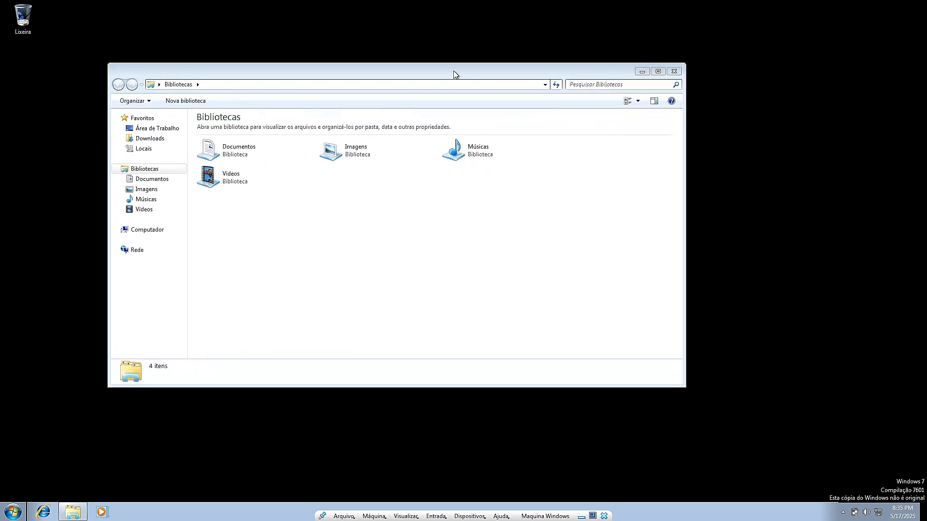
{"action": "left_click_drag", "start_coordinate": [455, 72], "coordinate": [640, 76]}
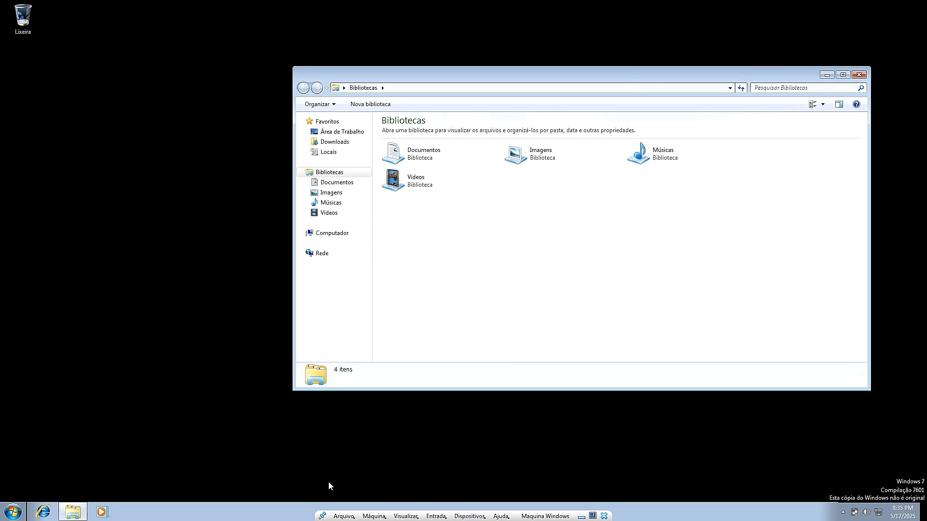
{"action": "left_click", "coordinate": [213, 408]}
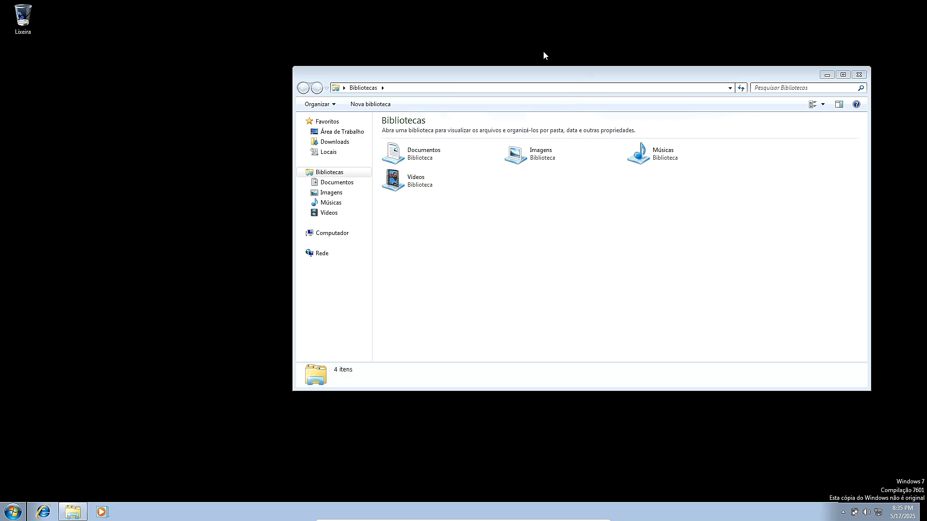
{"action": "left_click_drag", "start_coordinate": [539, 72], "coordinate": [401, 28]}
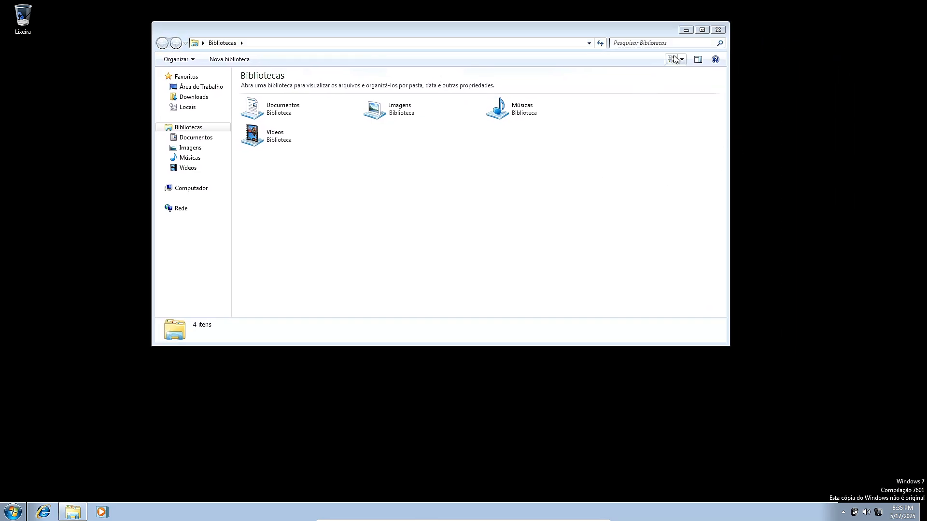
{"action": "left_click", "coordinate": [718, 30]}
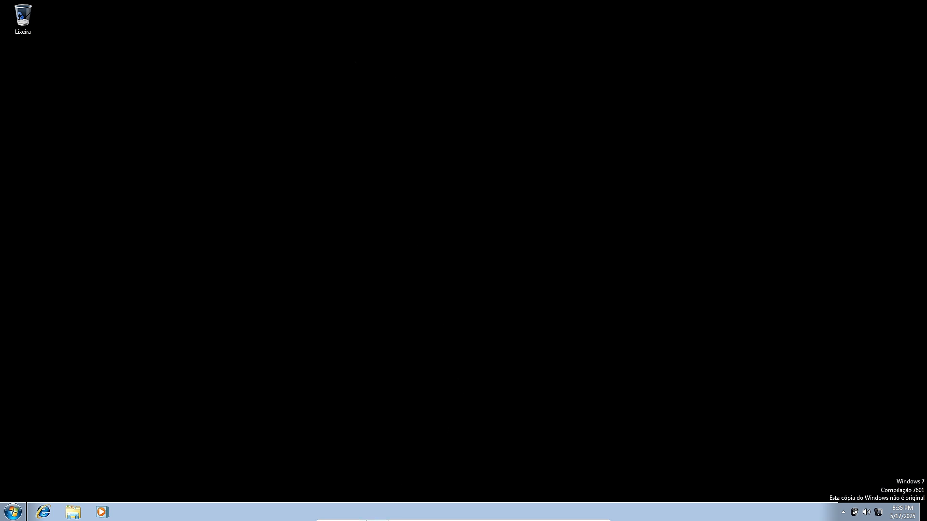
Leave full-screen mode and return the virtual machine to its normal VirtualBox window.
{"action": "left_click", "coordinate": [372, 517]}
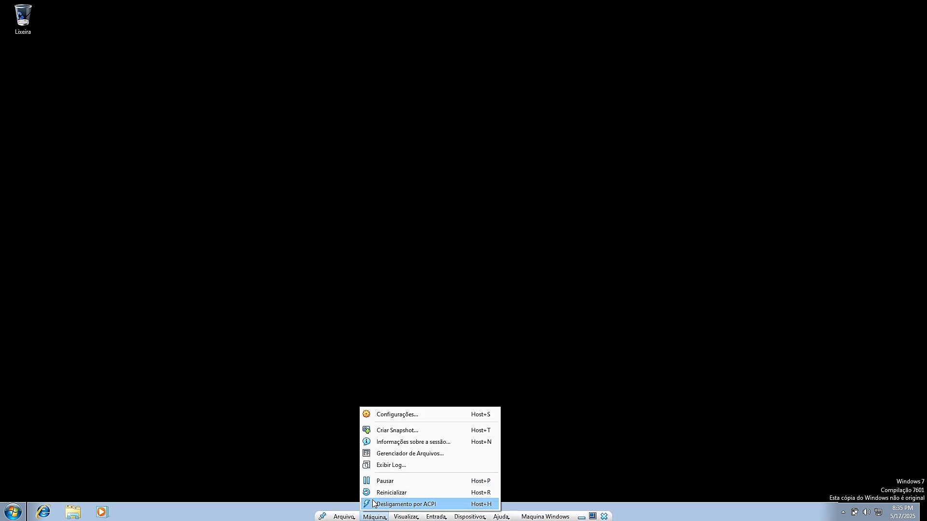
{"action": "left_click", "coordinate": [327, 451]}
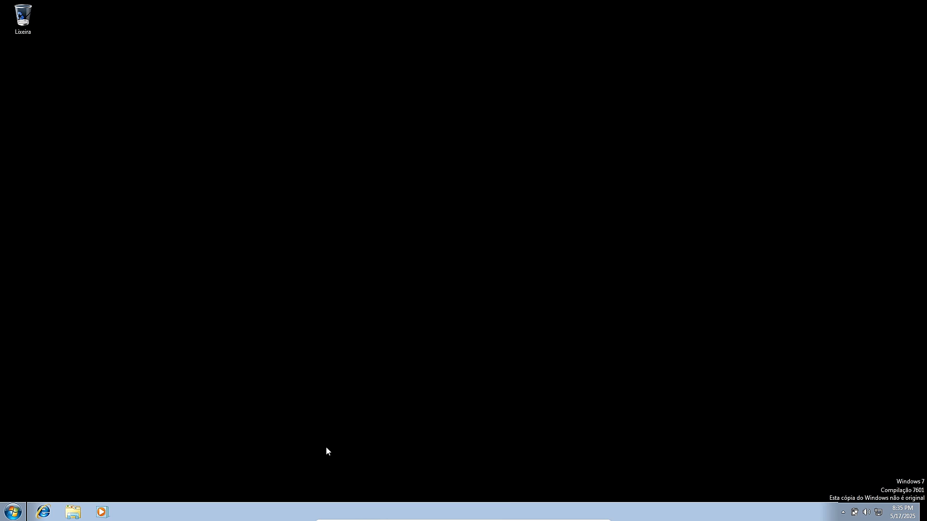
{"action": "mouse_move", "coordinate": [393, 520]}
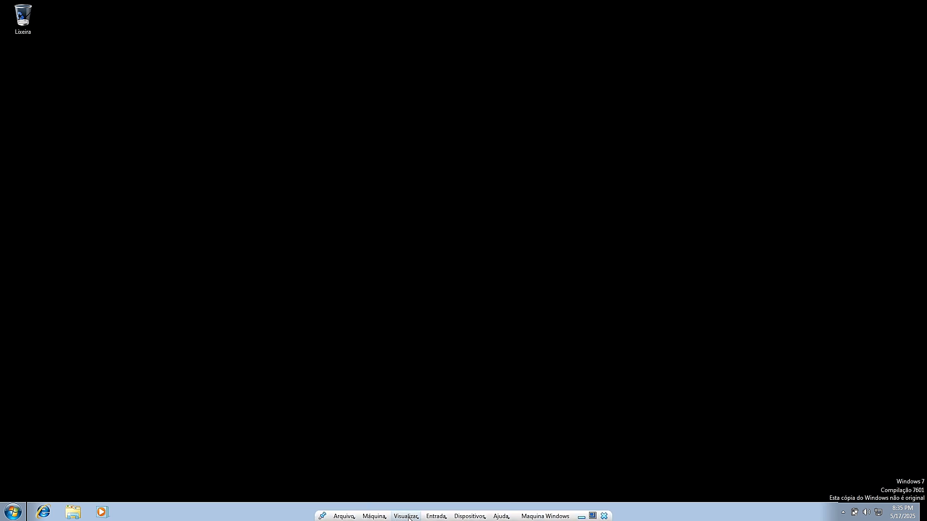
{"action": "left_click", "coordinate": [405, 516]}
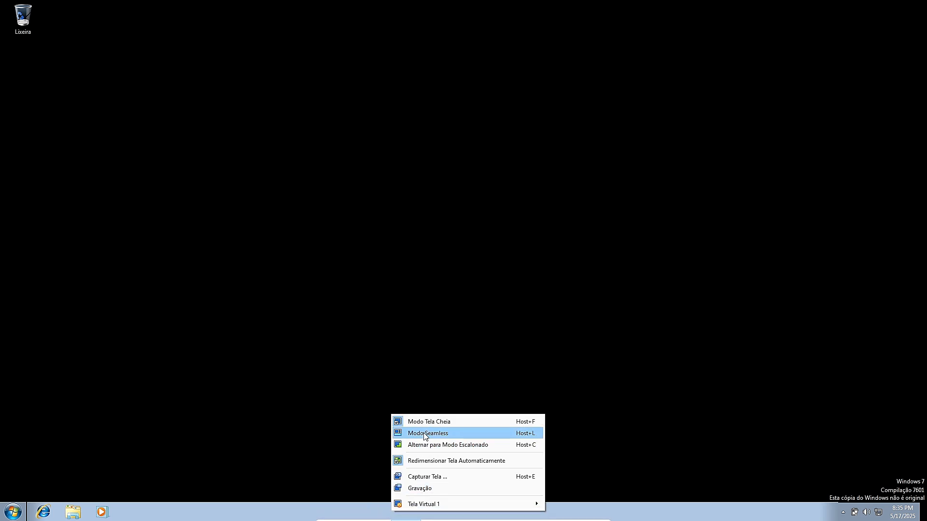
{"action": "left_click", "coordinate": [426, 432]}
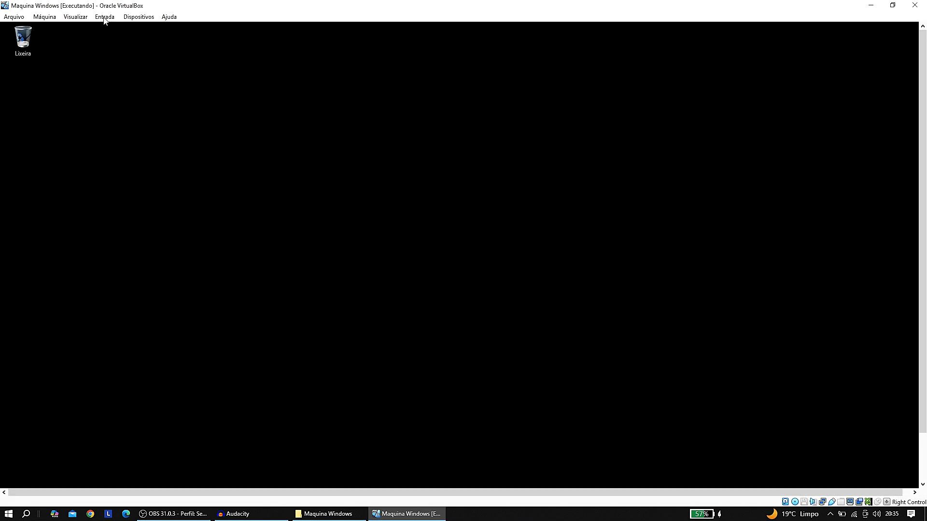
{"action": "left_click", "coordinate": [70, 18]}
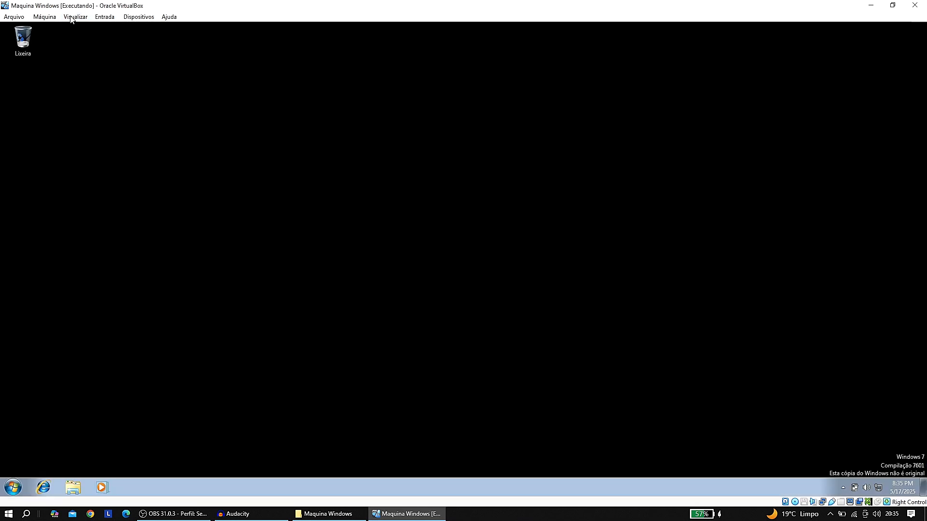
{"action": "left_click", "coordinate": [71, 18]}
{"action": "mouse_move", "coordinate": [109, 152]}
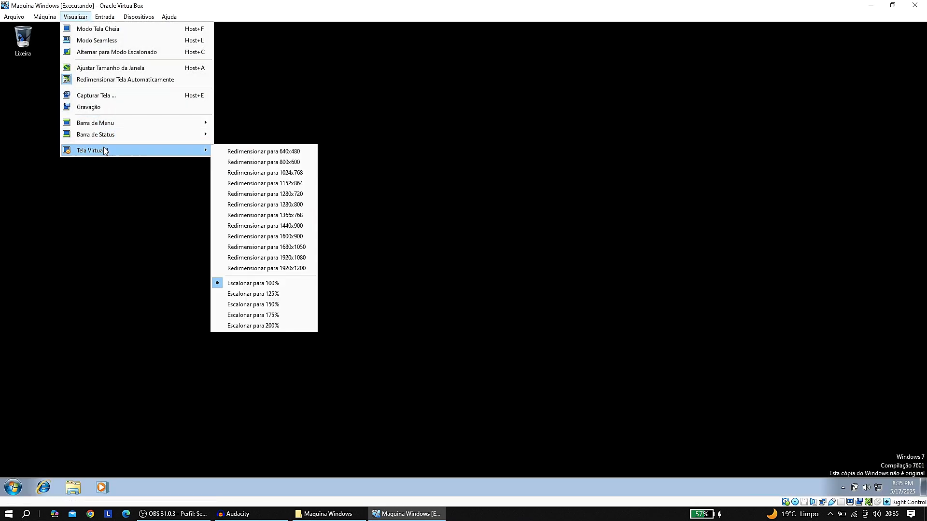
{"action": "left_click", "coordinate": [304, 5]}
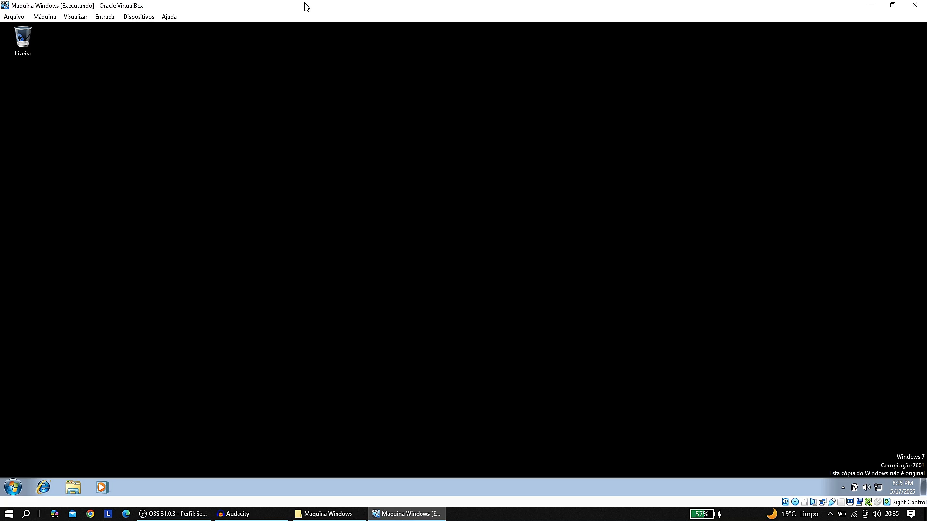